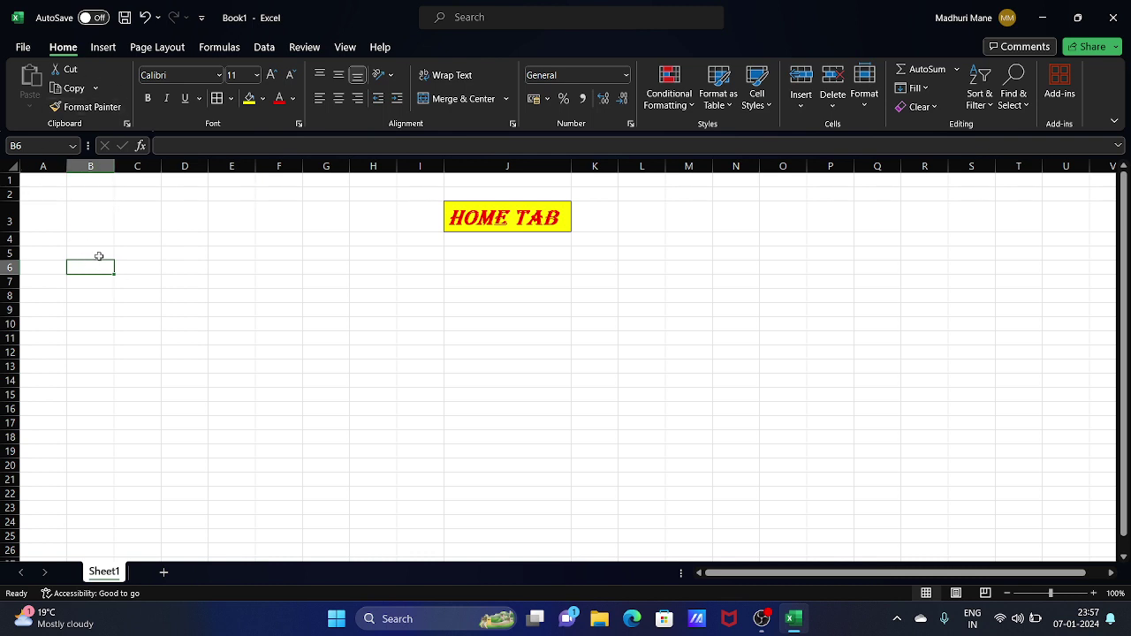
Step: Enter the text "Excel" in cell B5
{"action": "left_click", "coordinate": [99, 255]}
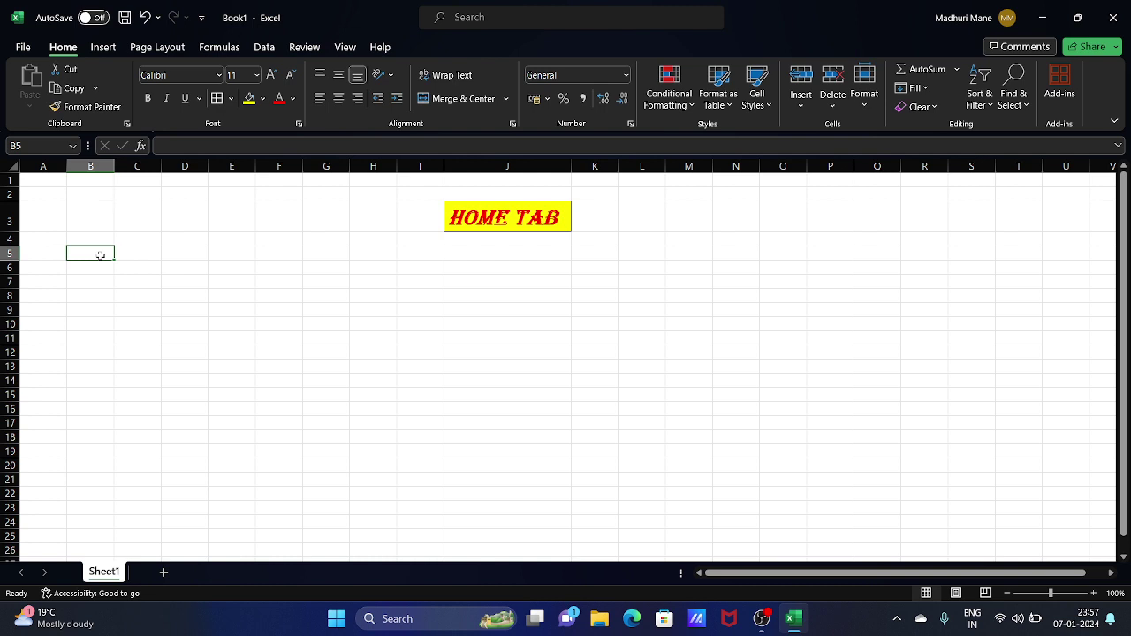
{"action": "type", "text": "Excel"}
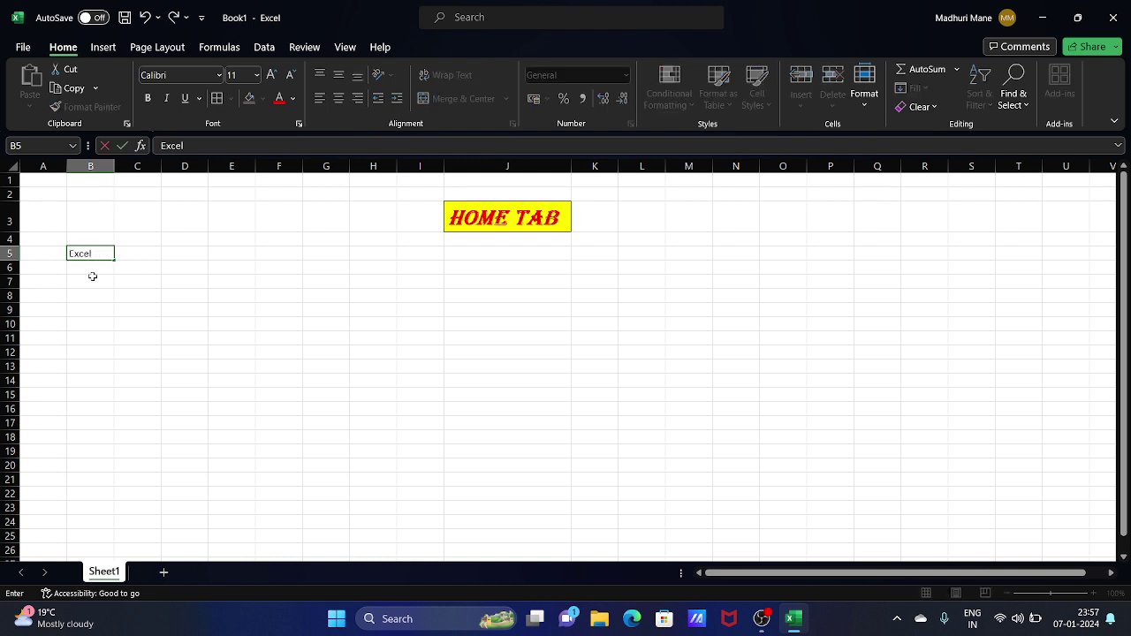
{"action": "left_click", "coordinate": [93, 280]}
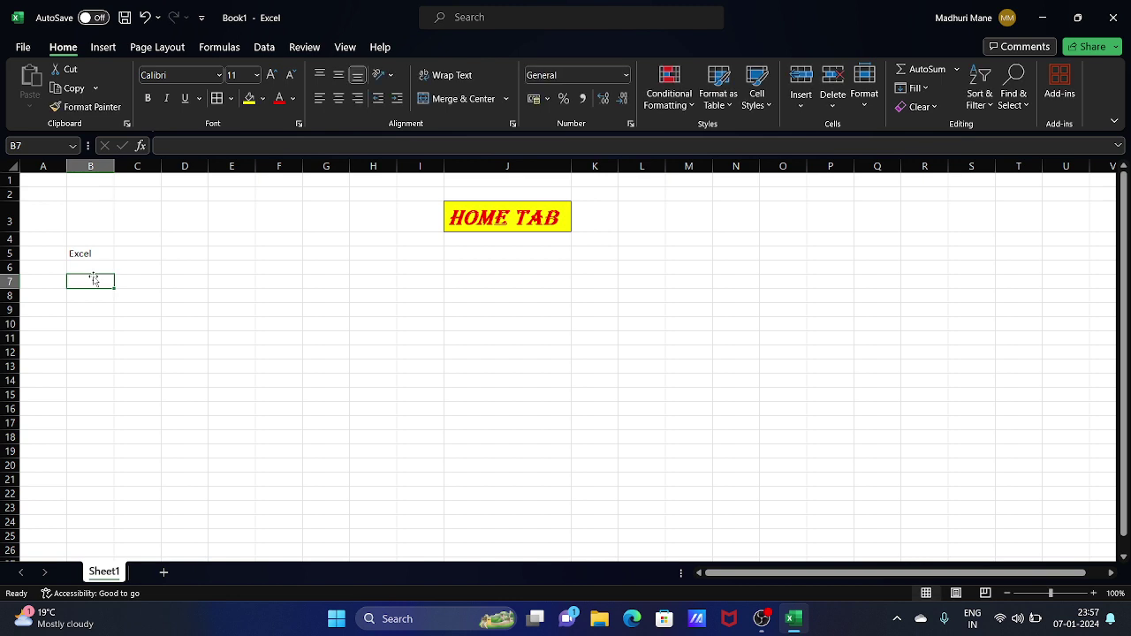
Step: Fill row 7 with the numbers 1, 34 and 458 in cells B7 to D7
{"action": "type", "text": "+"}
{"action": "key", "text": "BackSpace"}
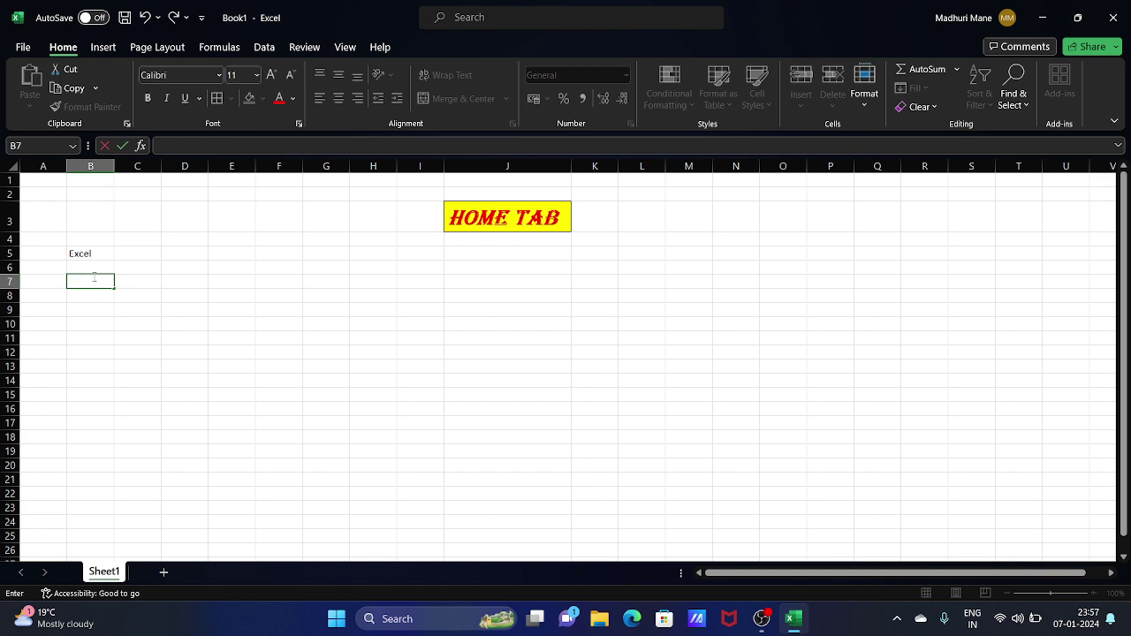
{"action": "type", "text": "+"}
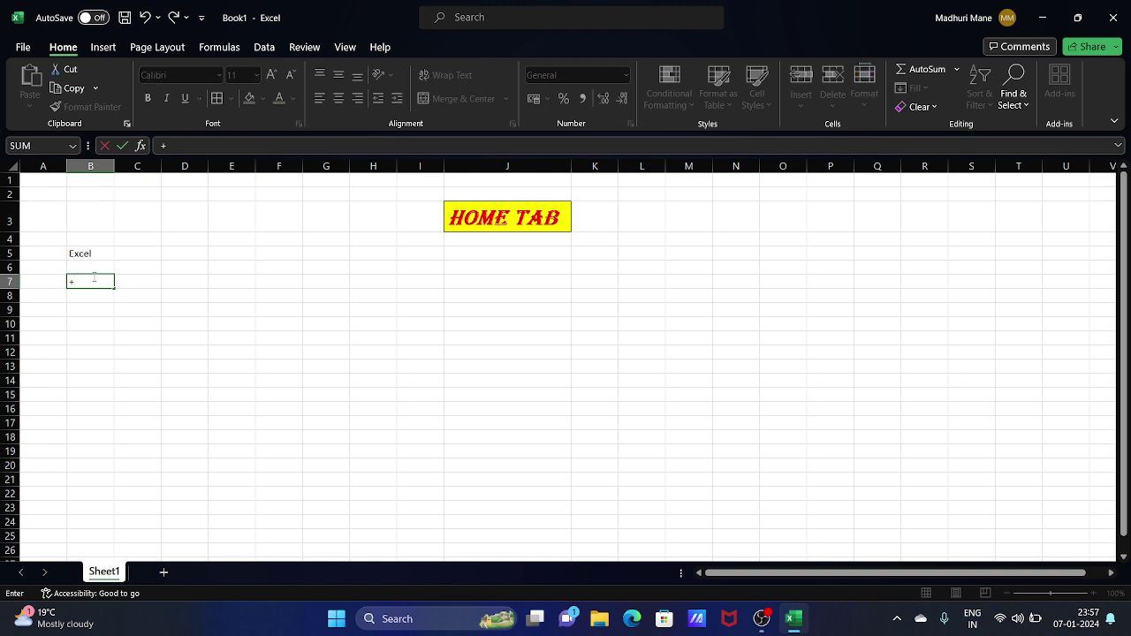
{"action": "key", "text": "BackSpace"}
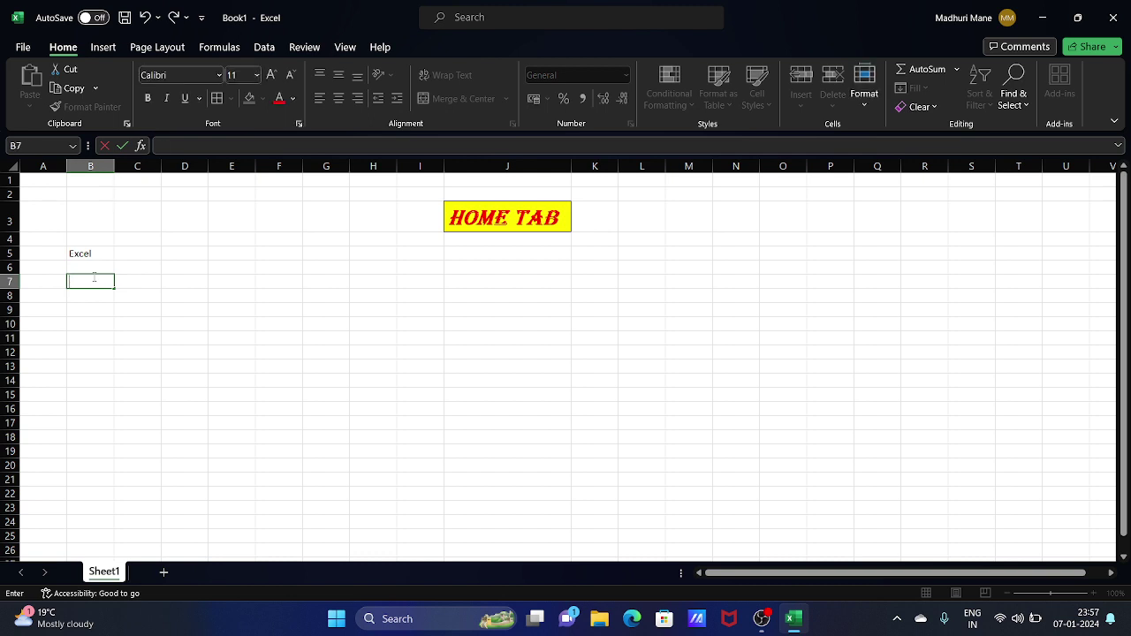
{"action": "type", "text": "1"}
{"action": "key", "text": "Tab"}
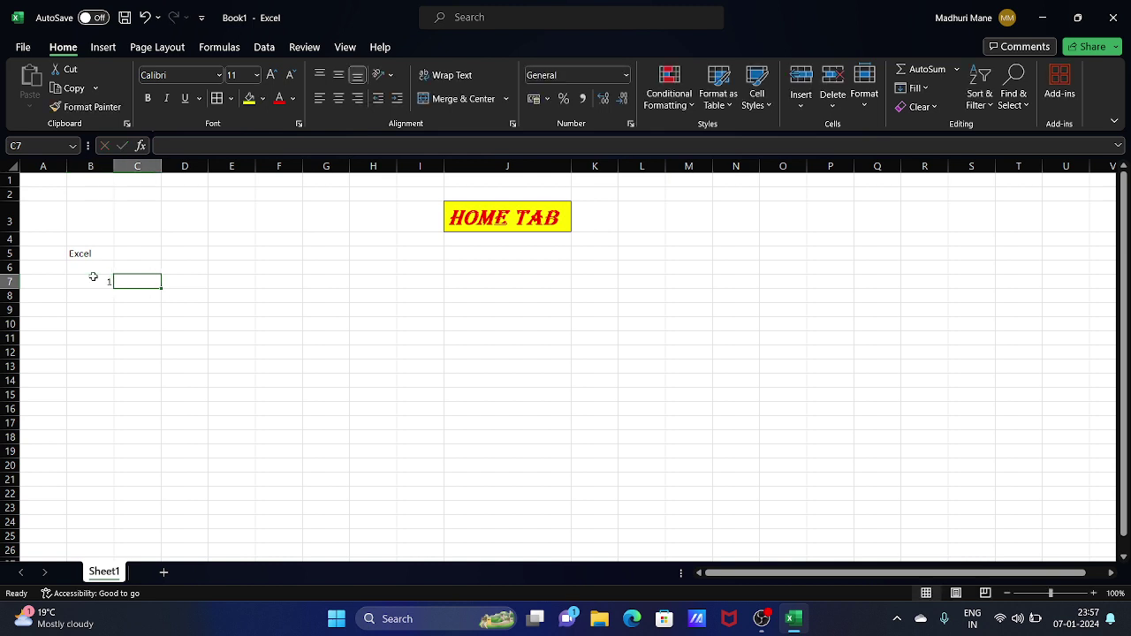
{"action": "type", "text": "34"}
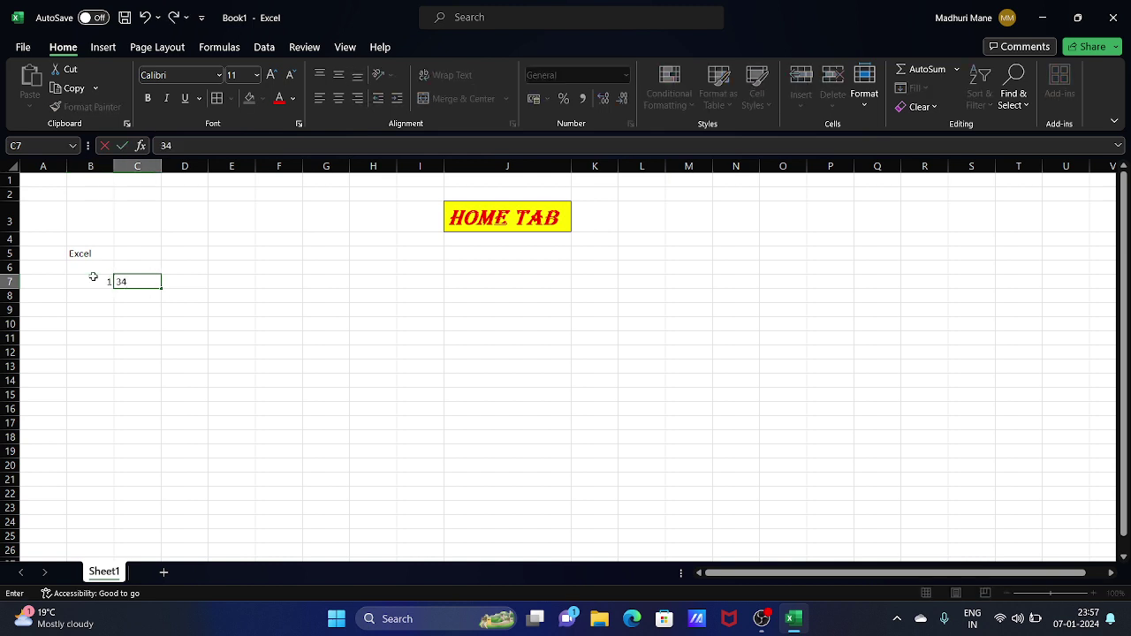
{"action": "key", "text": "Tab"}
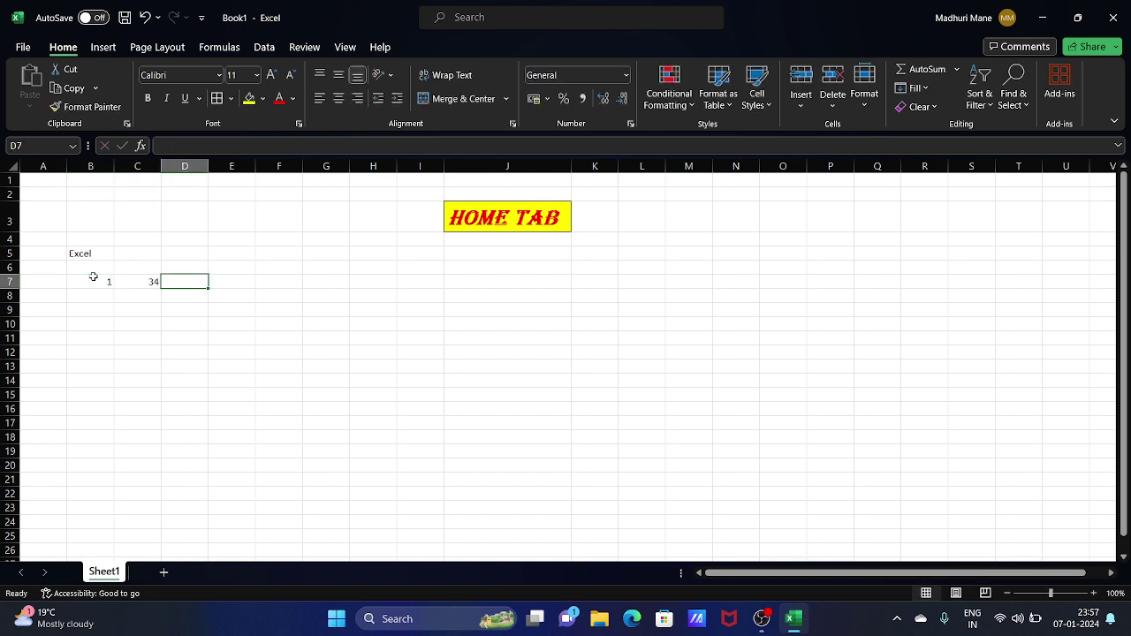
{"action": "type", "text": "45"}
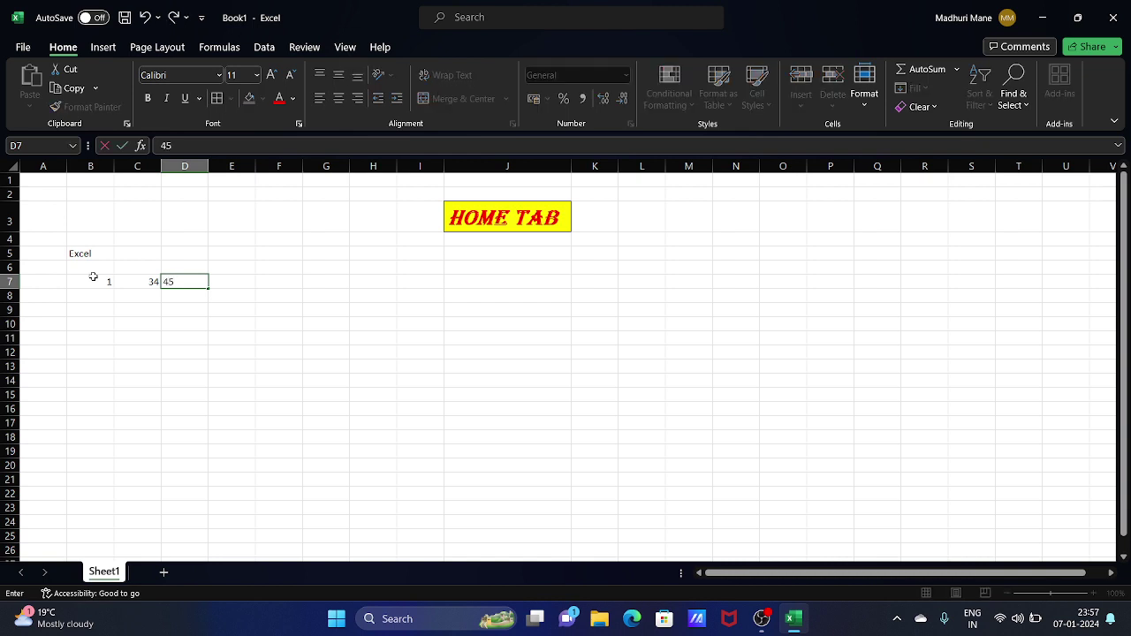
{"action": "type", "text": "8"}
{"action": "key", "text": "Tab"}
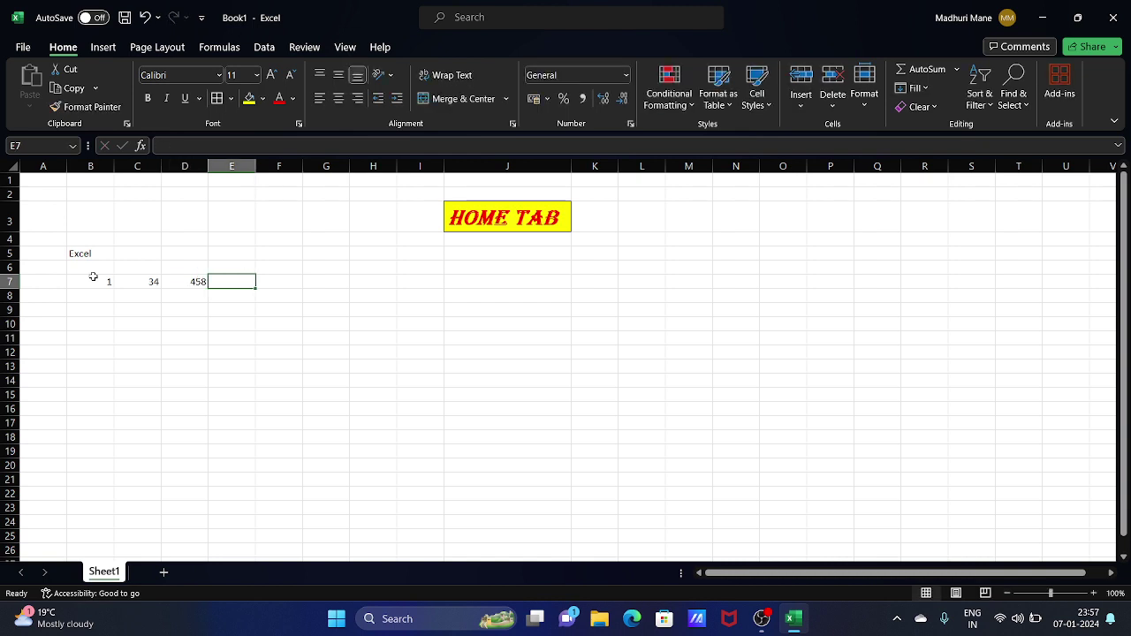
Step: Total the row 7 numbers in cell E7 with a SUM formula over B7:D7
{"action": "type", "text": "="}
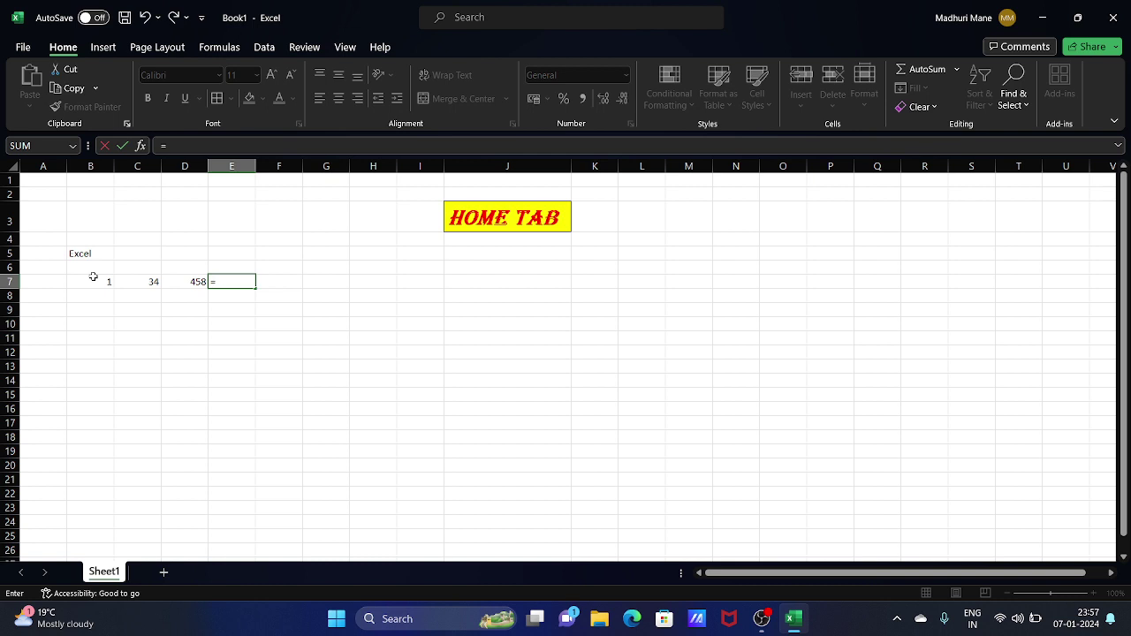
{"action": "type", "text": "sum"}
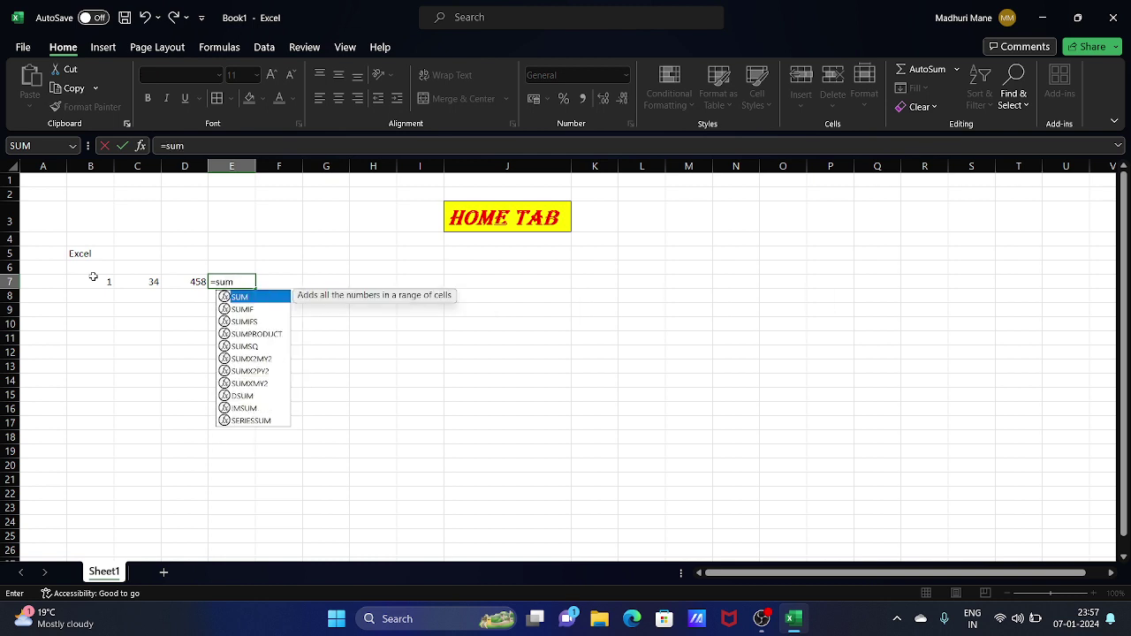
{"action": "type", "text": "("}
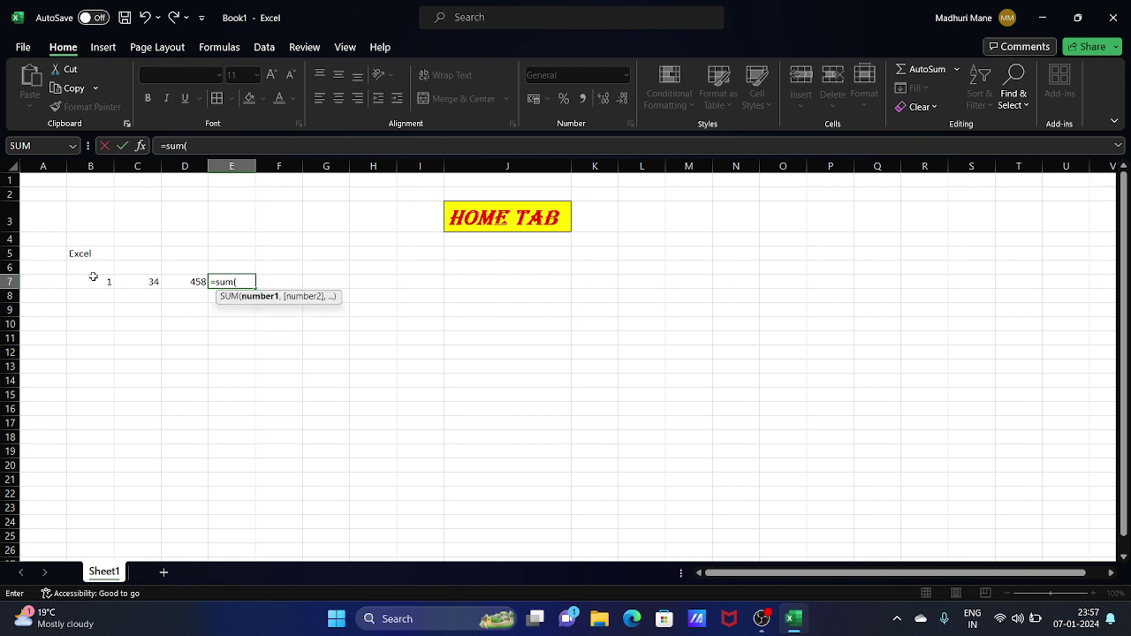
{"action": "left_click", "coordinate": [94, 281]}
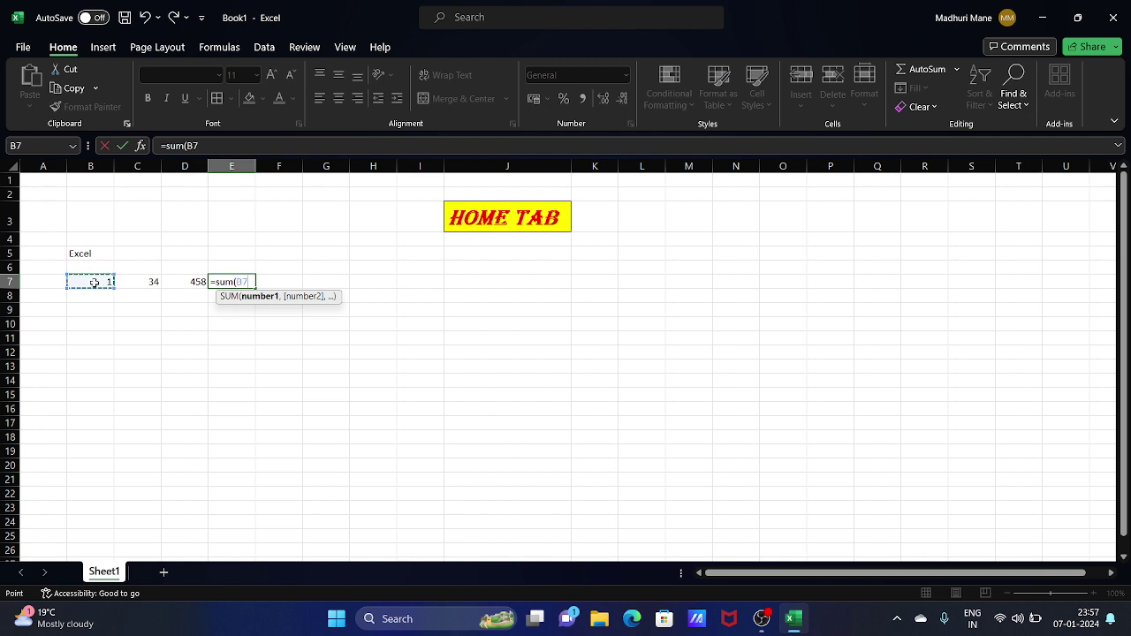
{"action": "left_click_drag", "start_coordinate": [94, 281], "coordinate": [182, 281]}
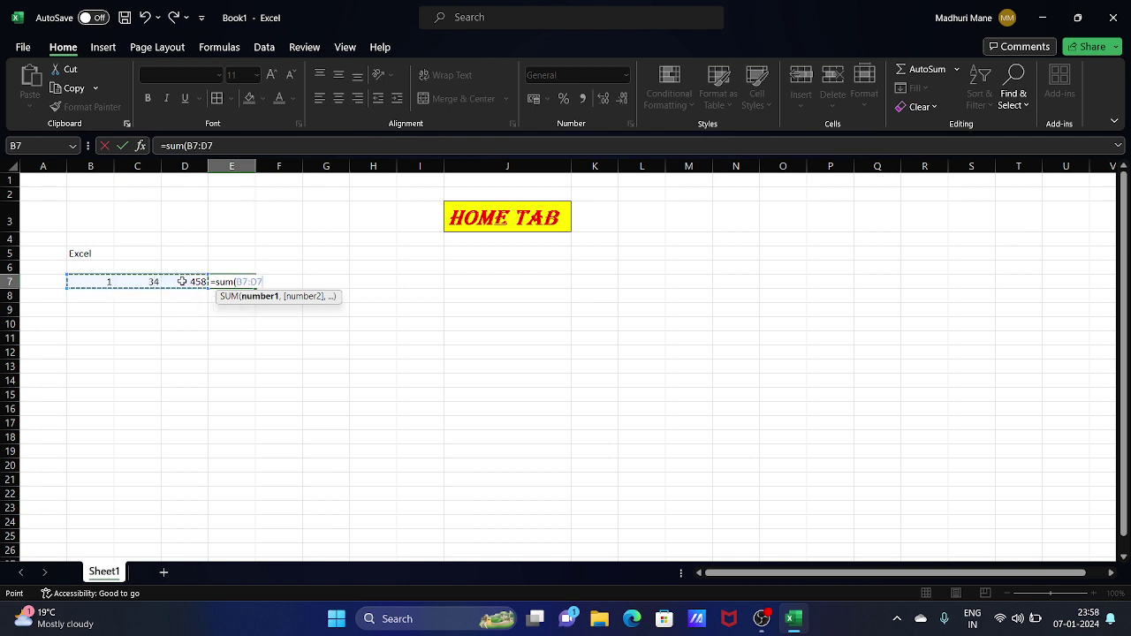
{"action": "type", "text": ")"}
{"action": "key", "text": "Return"}
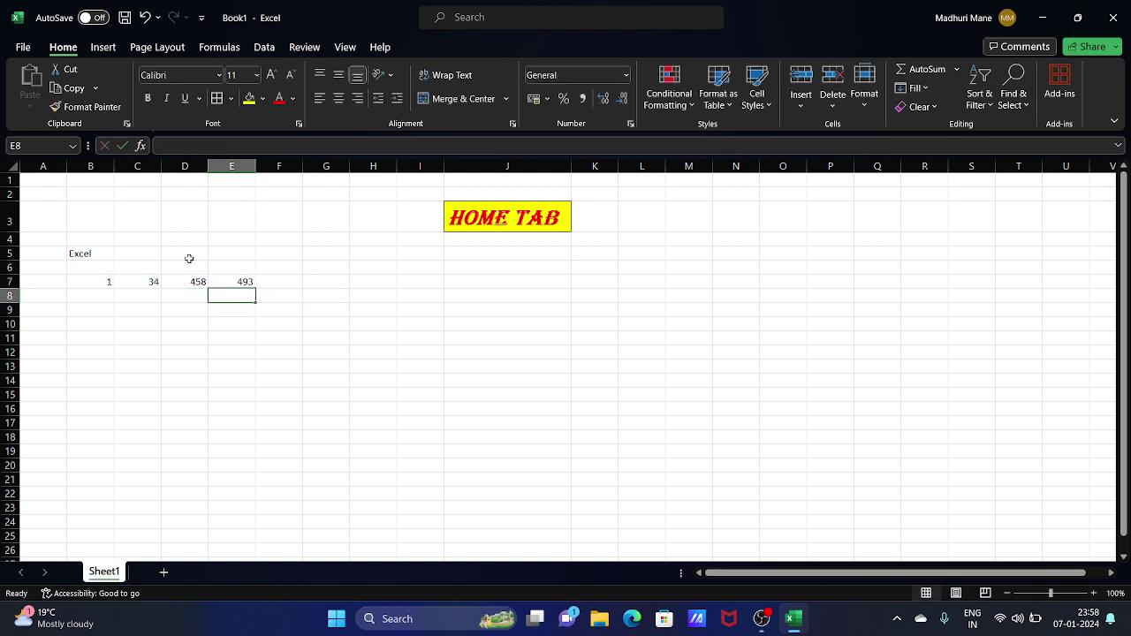
Step: Fill row 8 with the numbers 9, 89 and 765 in cells B8 to D8
{"action": "left_click", "coordinate": [101, 296]}
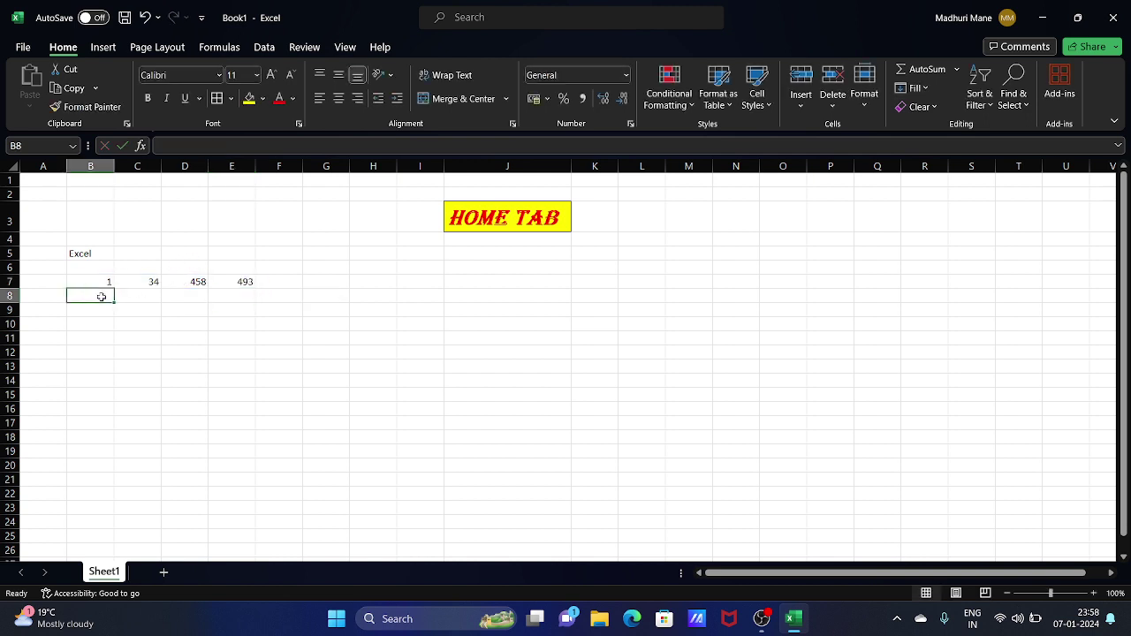
{"action": "type", "text": "89"}
{"action": "key", "text": "Tab"}
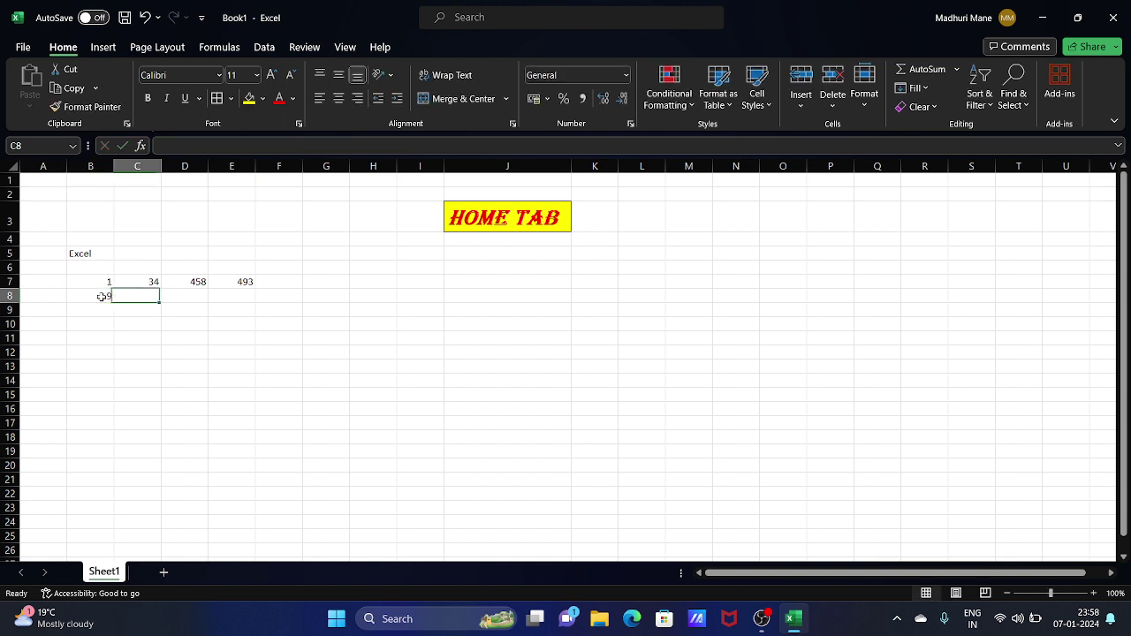
{"action": "type", "text": "89"}
{"action": "key", "text": "Tab"}
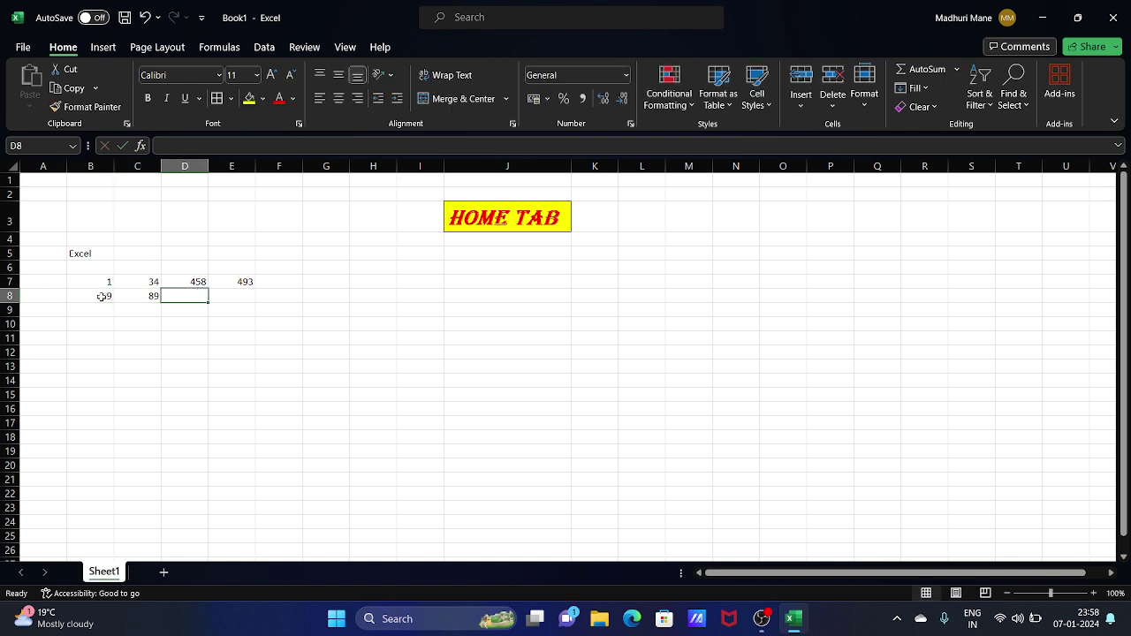
{"action": "type", "text": "765"}
{"action": "key", "text": "Return"}
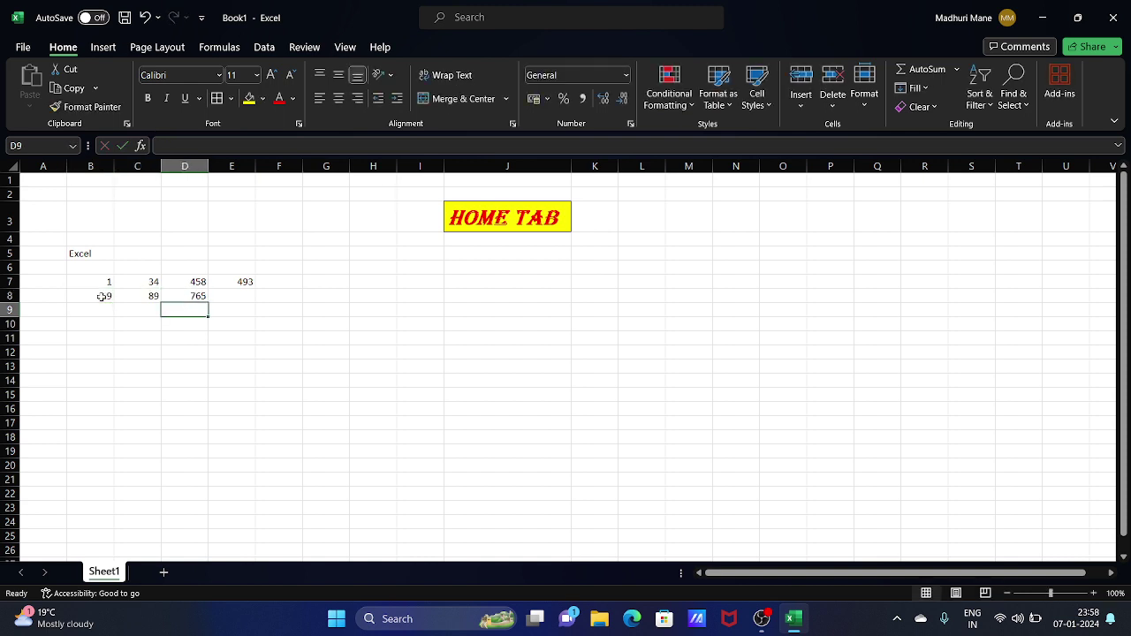
Step: Fill row 9 with the numbers 6, 8 and 908 in cells B9 to D9
{"action": "key", "text": "Left"}
{"action": "key", "text": "Left"}
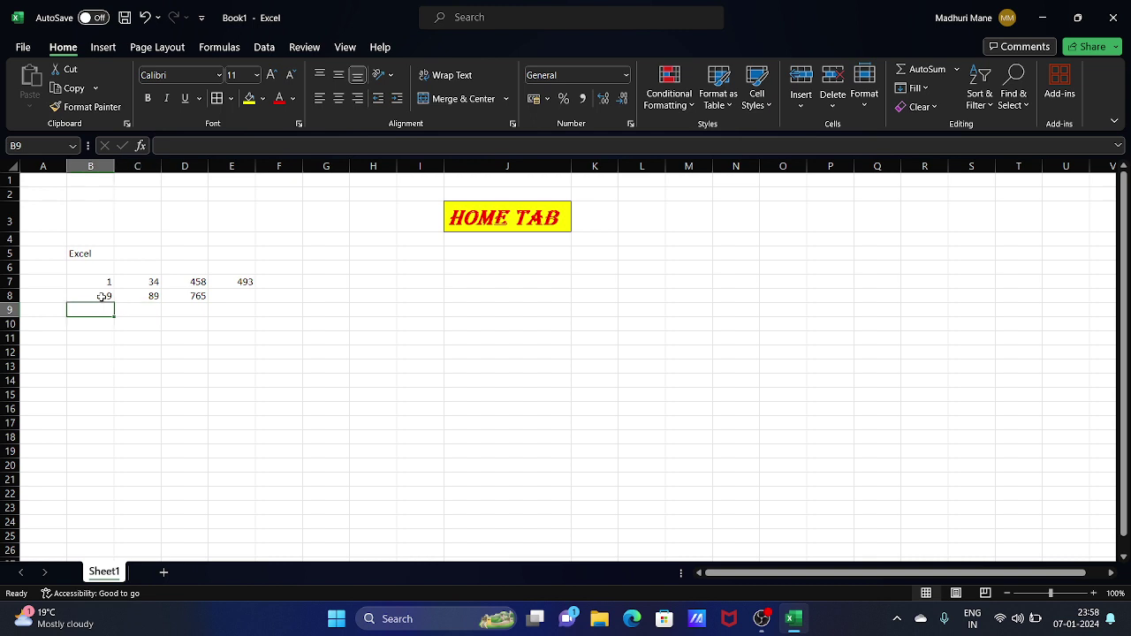
{"action": "type", "text": "6"}
{"action": "key", "text": "Tab"}
{"action": "type", "text": "8"}
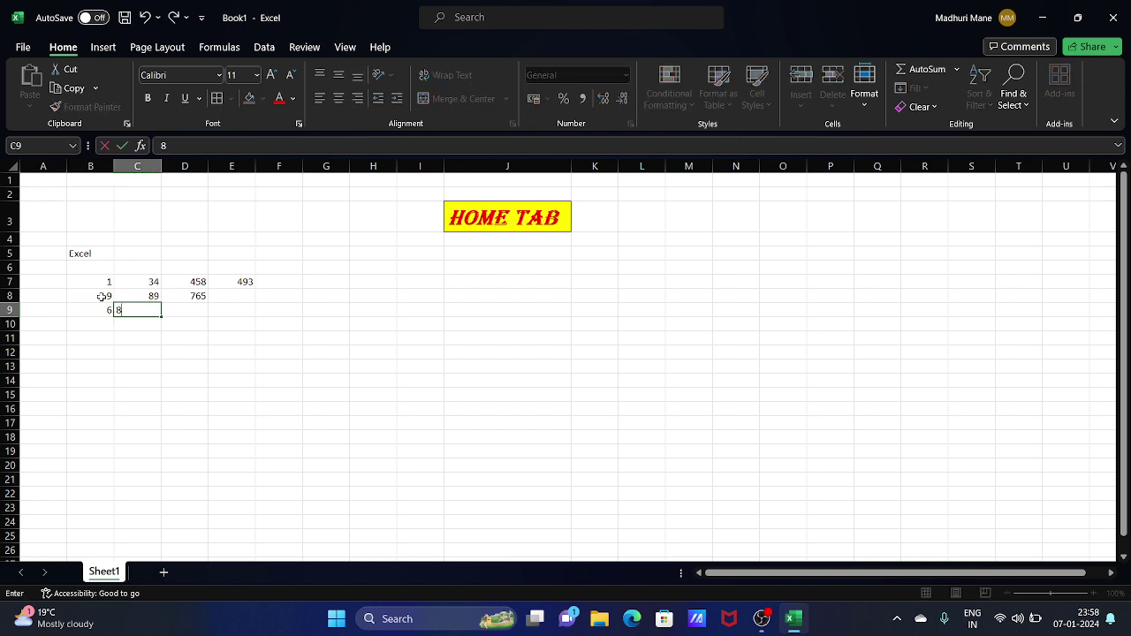
{"action": "key", "text": "Tab"}
{"action": "type", "text": "908"}
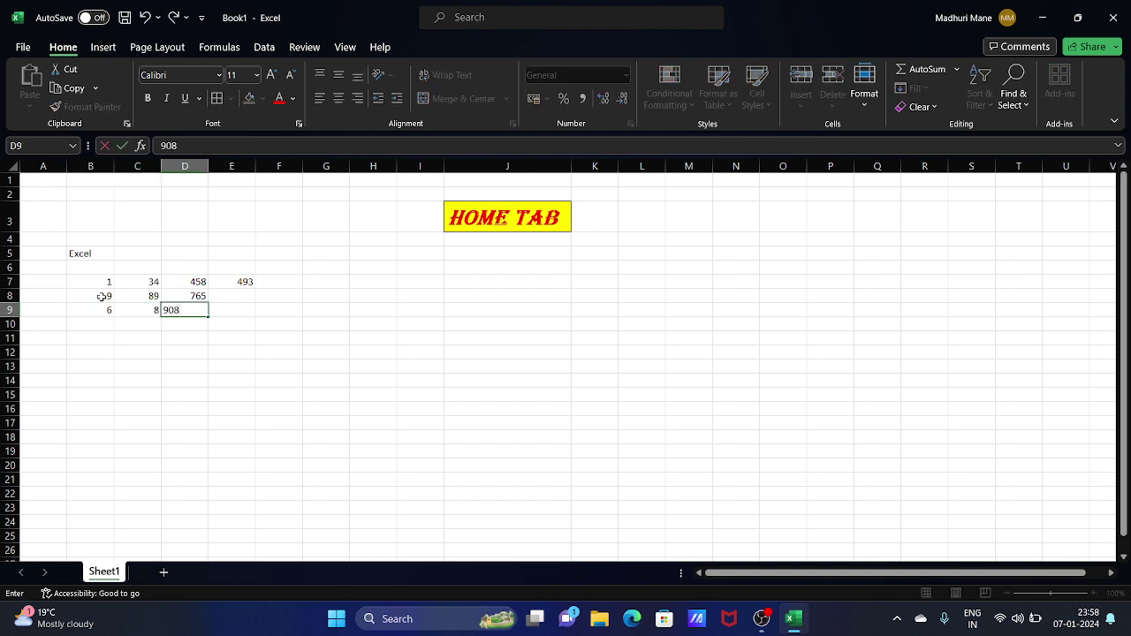
{"action": "left_click", "coordinate": [245, 293]}
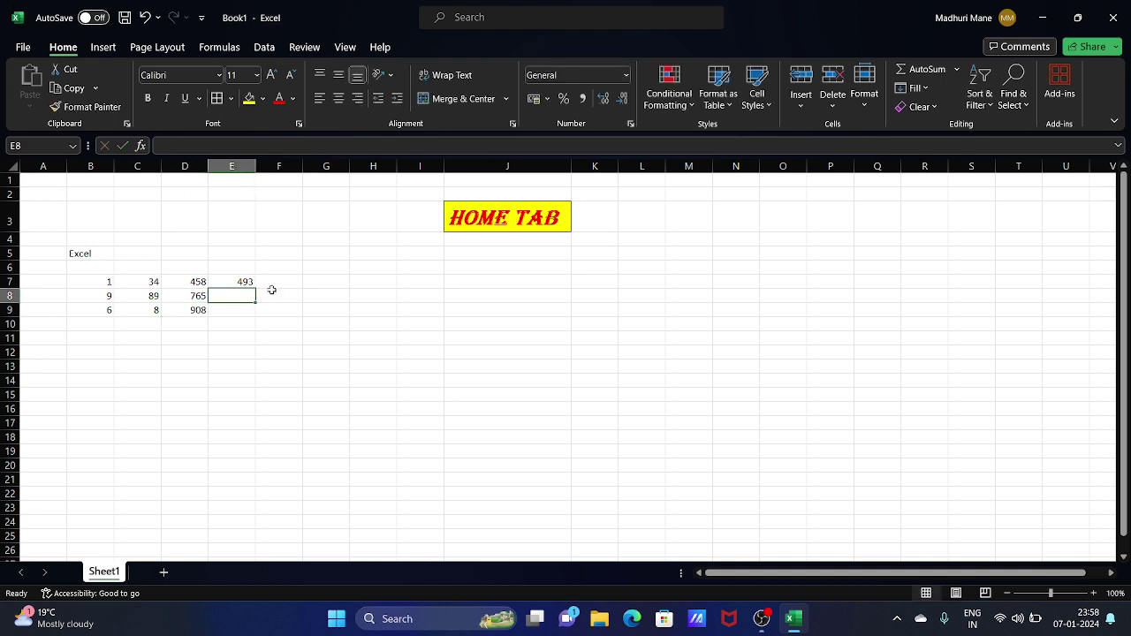
Step: Enter the sentence "Excel is basic skill for every job profile." in cell B13
{"action": "left_click", "coordinate": [104, 365]}
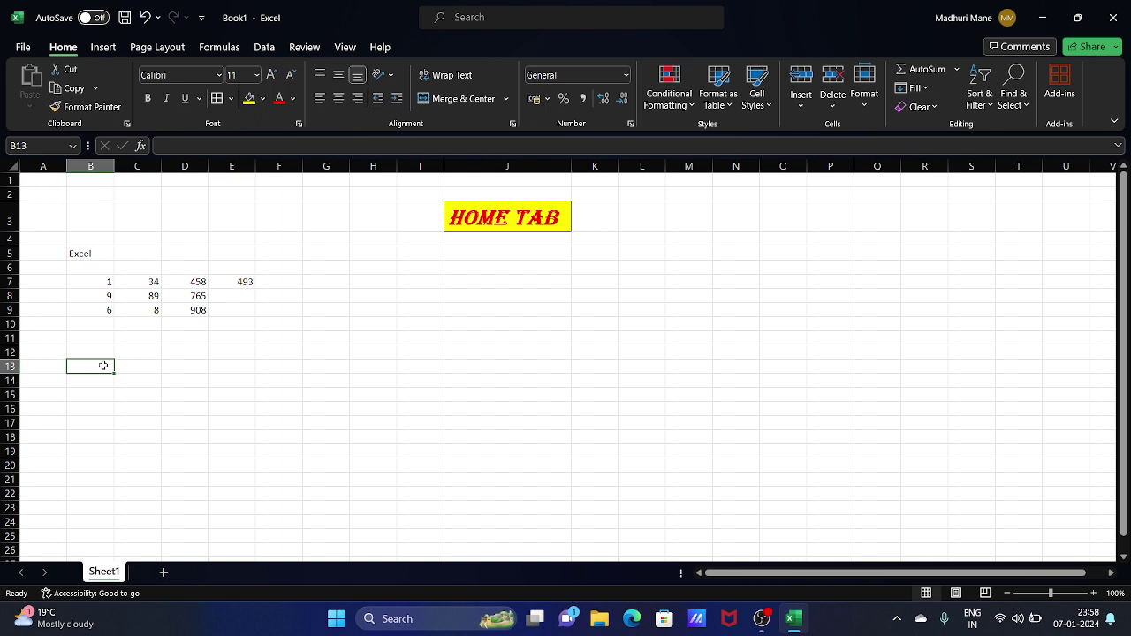
{"action": "type", "text": "Excel is "}
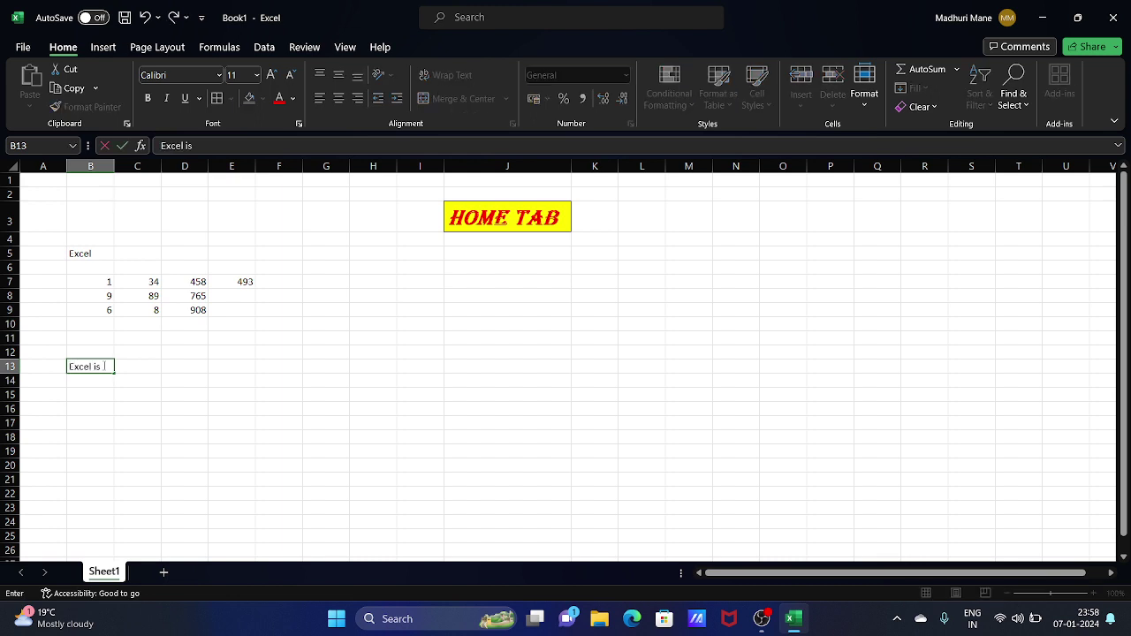
{"action": "type", "text": "basic skill for"}
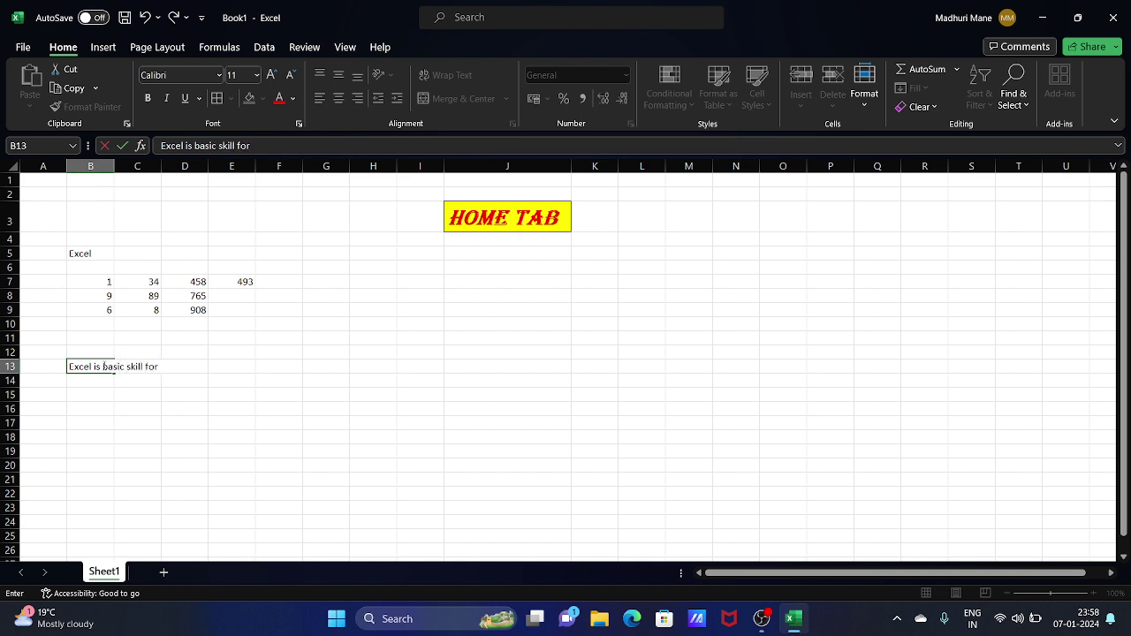
{"action": "type", "text": " every job prof"}
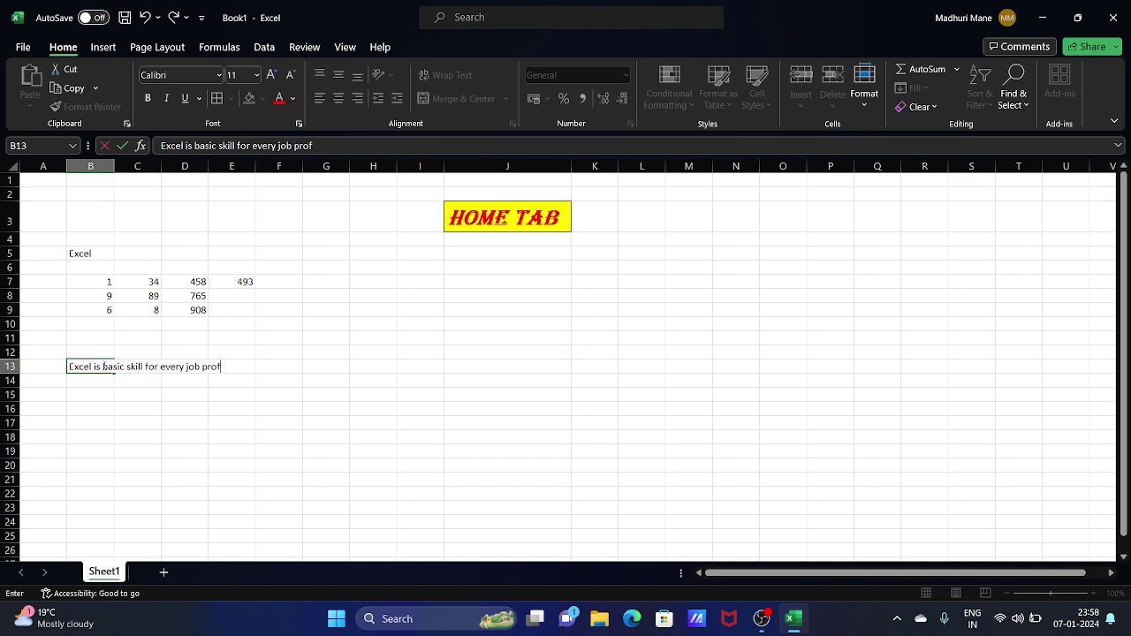
{"action": "type", "text": "ile."}
{"action": "left_click", "coordinate": [362, 392]}
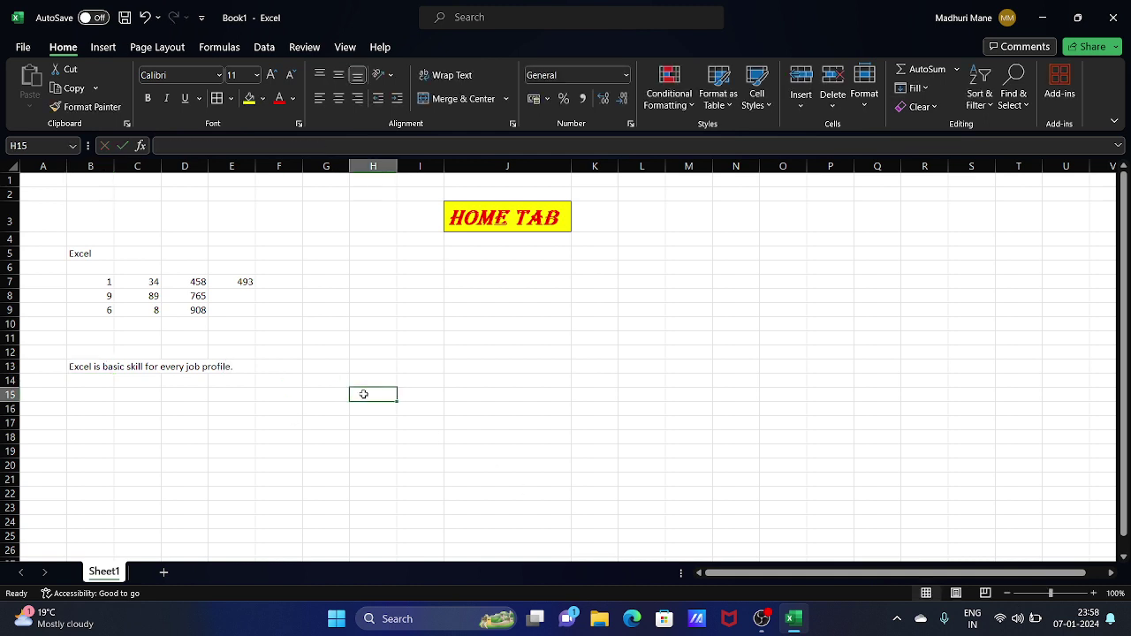
{"action": "left_click", "coordinate": [82, 367]}
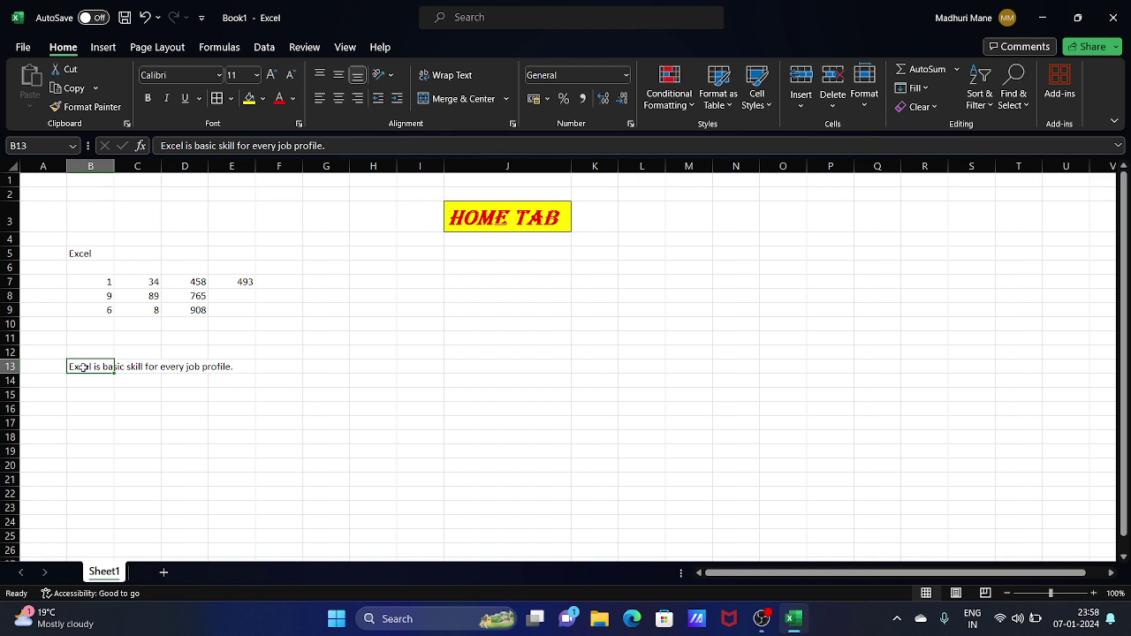
{"action": "left_click", "coordinate": [323, 422]}
{"action": "left_click", "coordinate": [102, 253]}
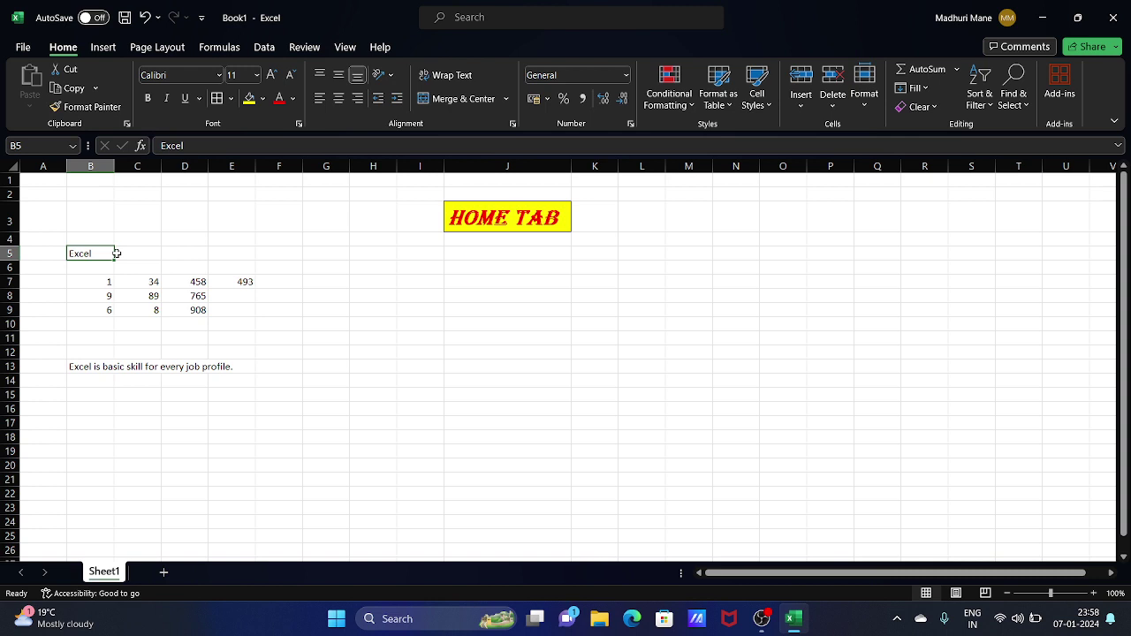
{"action": "left_click", "coordinate": [331, 239]}
{"action": "left_click", "coordinate": [339, 252]}
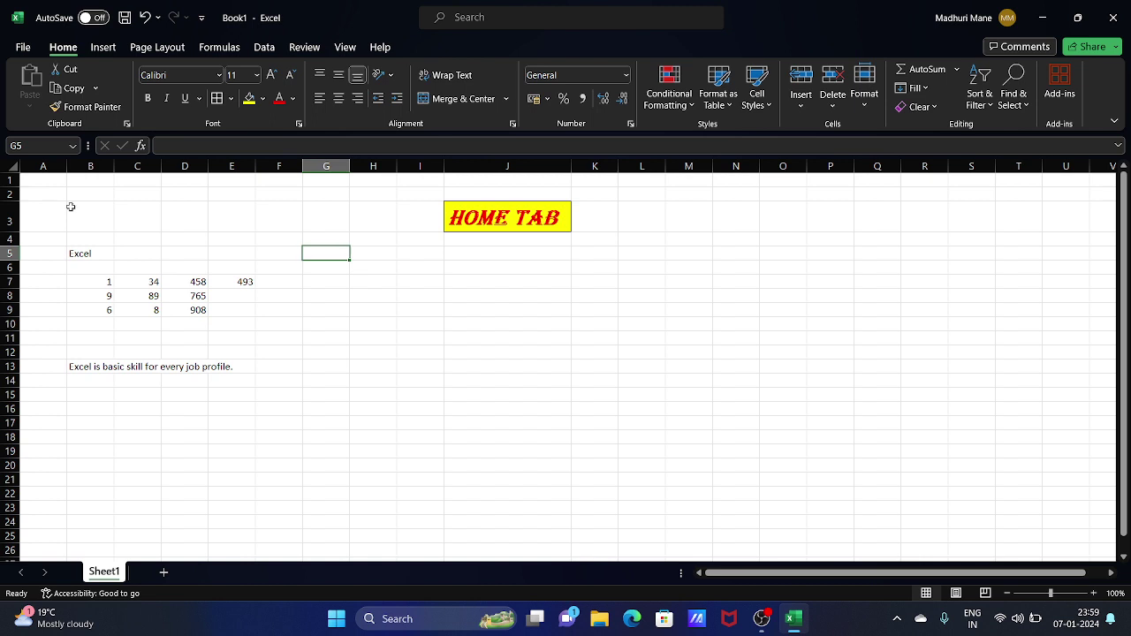
{"action": "left_click", "coordinate": [89, 256]}
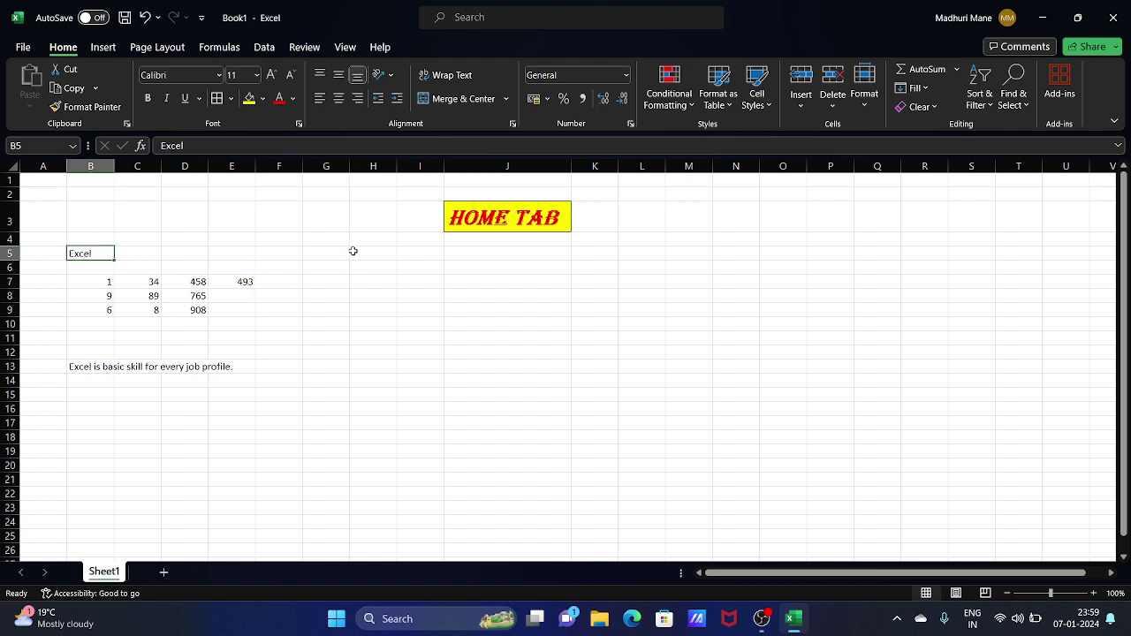
{"action": "left_click", "coordinate": [326, 252]}
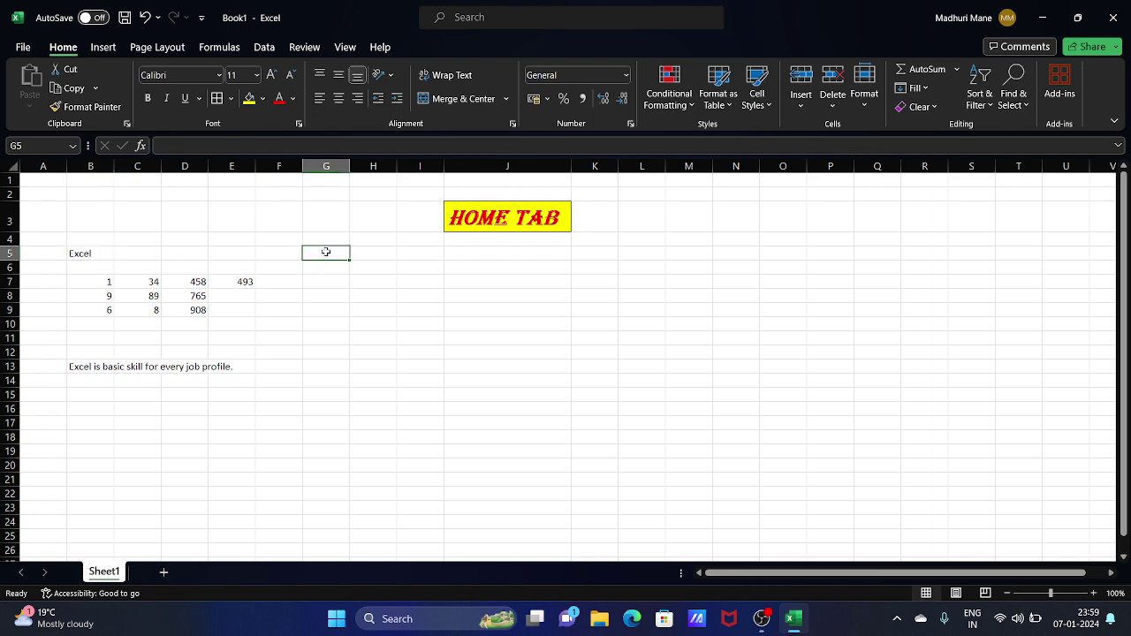
Step: Copy the word Excel from cell B5 and paste it into cell G5
{"action": "left_click", "coordinate": [95, 253]}
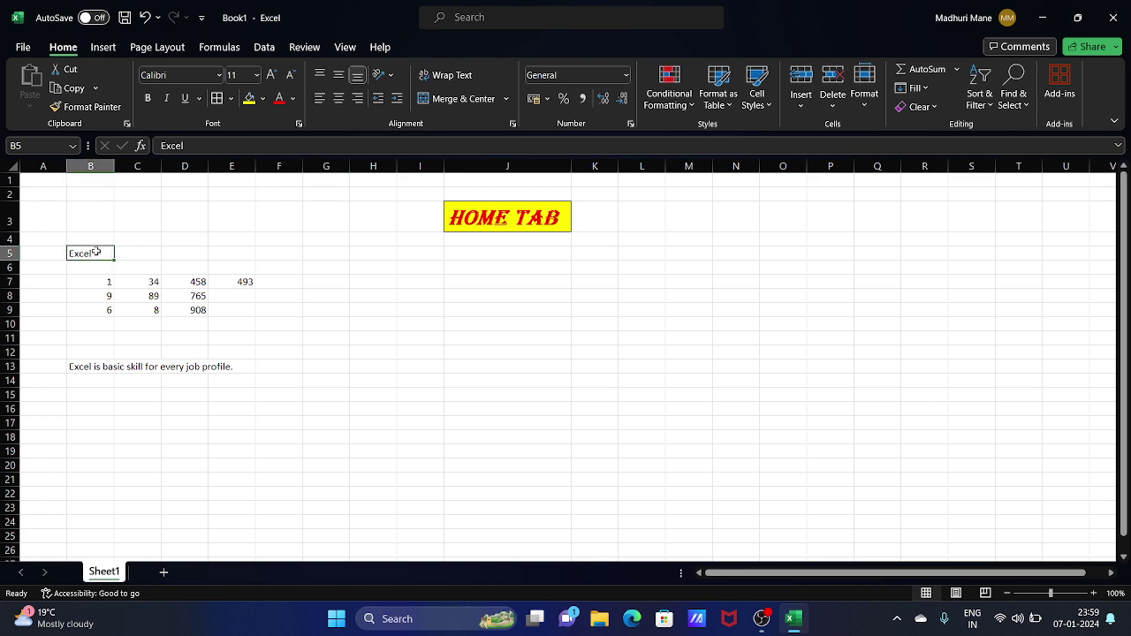
{"action": "left_click", "coordinate": [68, 88]}
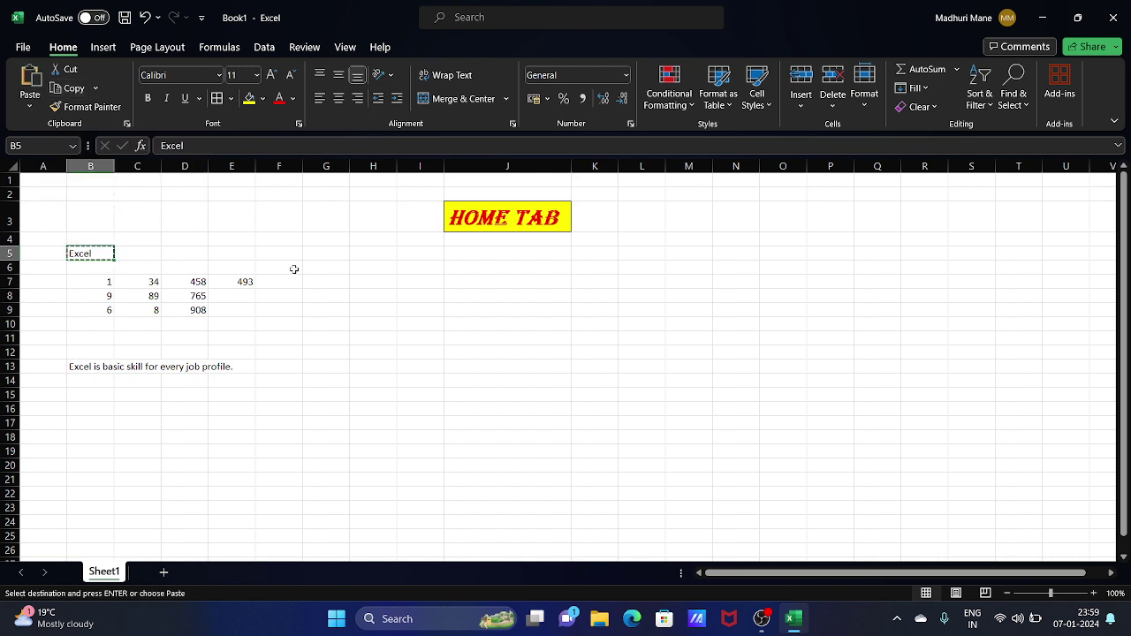
{"action": "left_click", "coordinate": [326, 253]}
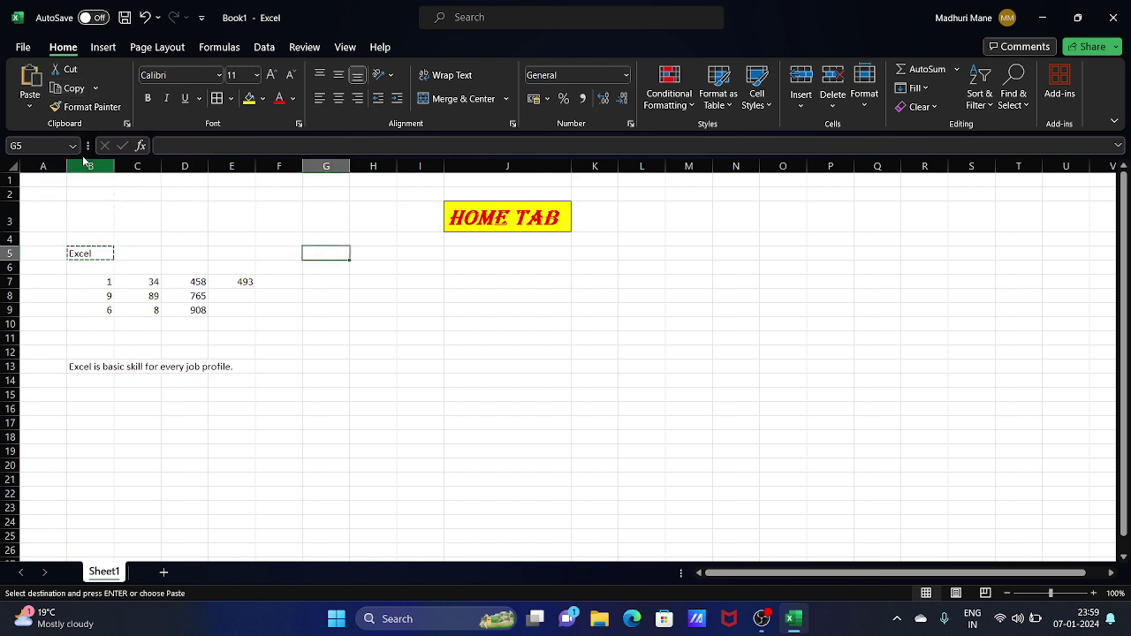
{"action": "left_click", "coordinate": [28, 77]}
{"action": "left_click", "coordinate": [326, 293]}
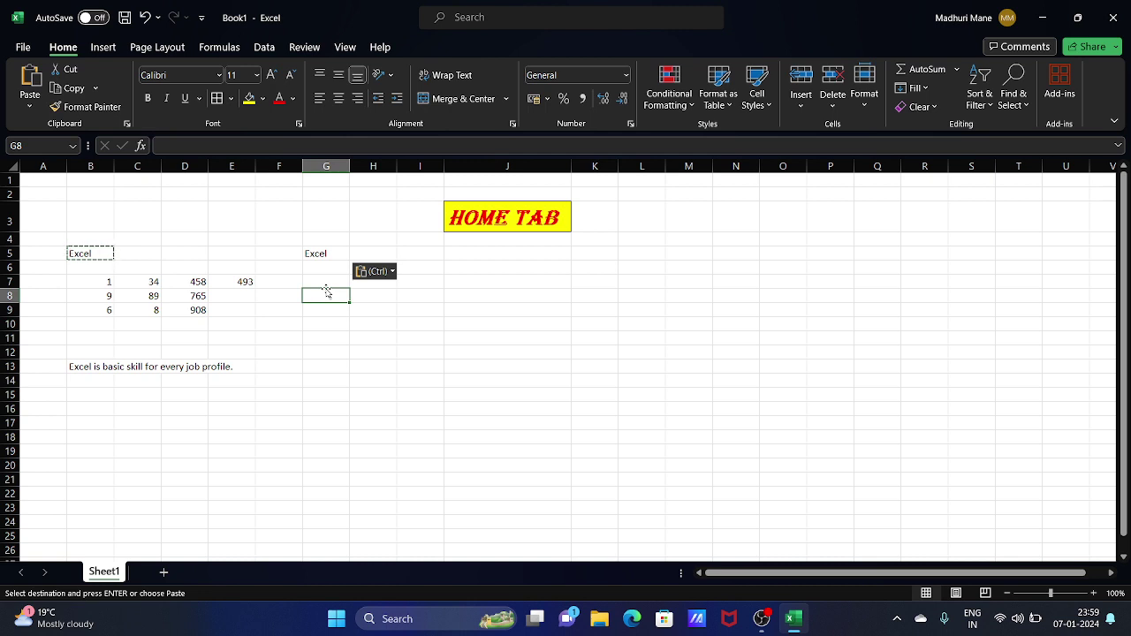
{"action": "left_click", "coordinate": [335, 251]}
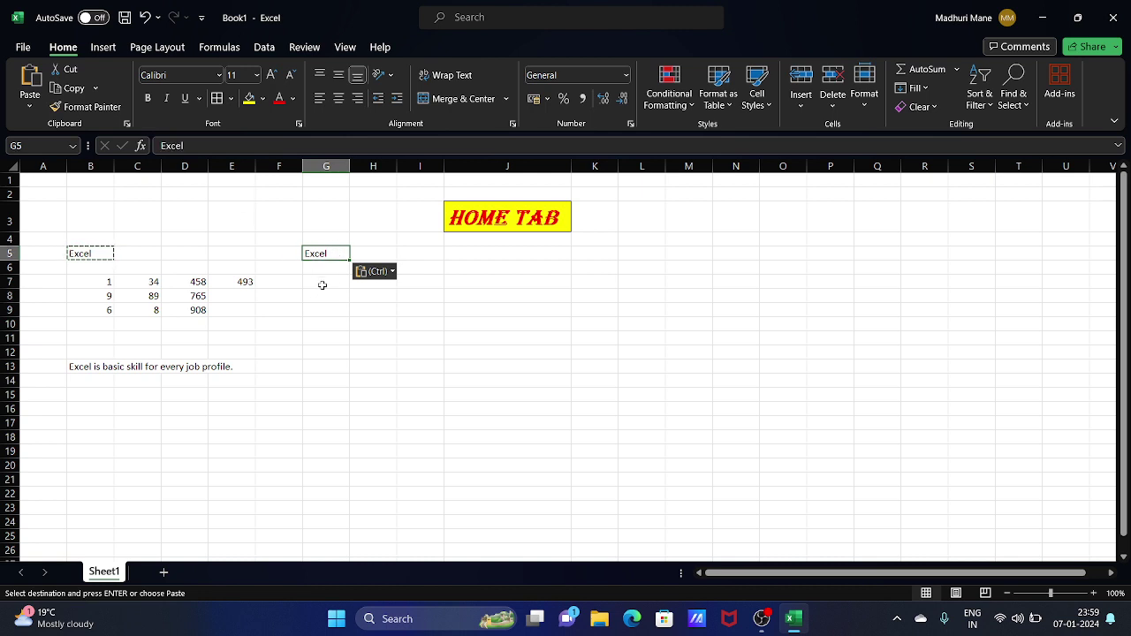
{"action": "left_click", "coordinate": [103, 252]}
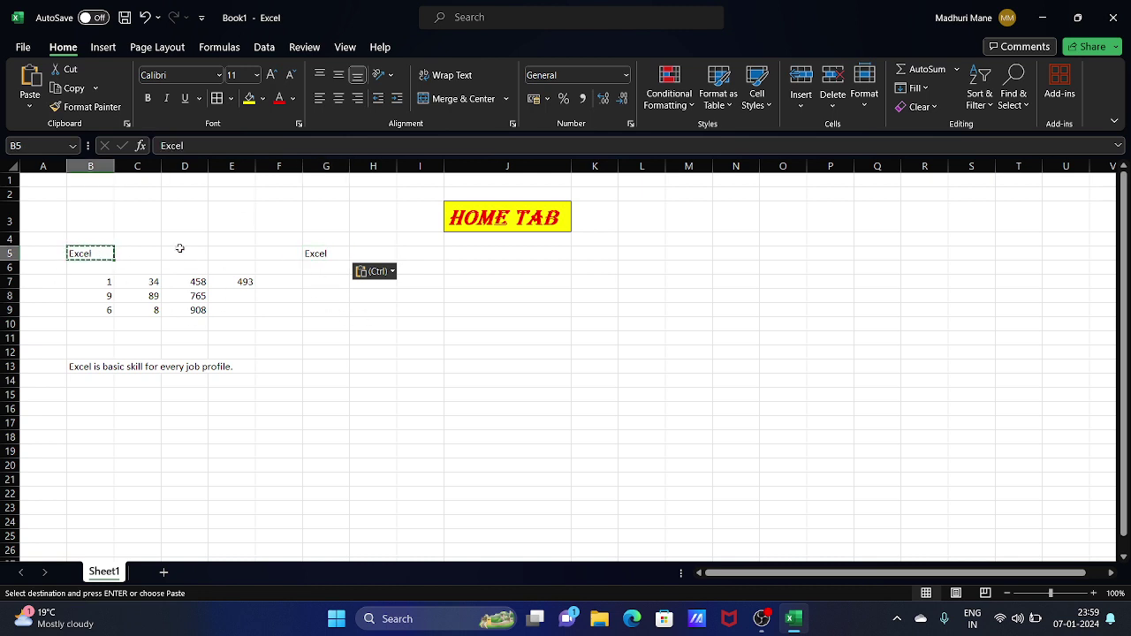
Step: Enter the label "Copy" in cell G10 and the text "Ctrl+c" in cell H10
{"action": "left_click", "coordinate": [345, 322]}
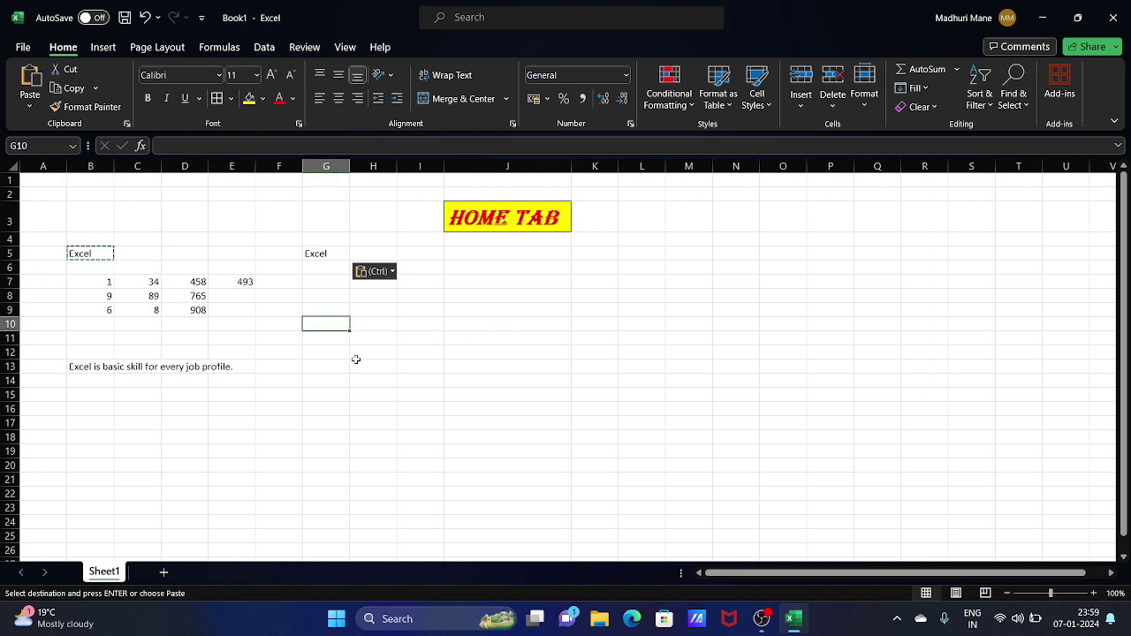
{"action": "type", "text": "Copy"}
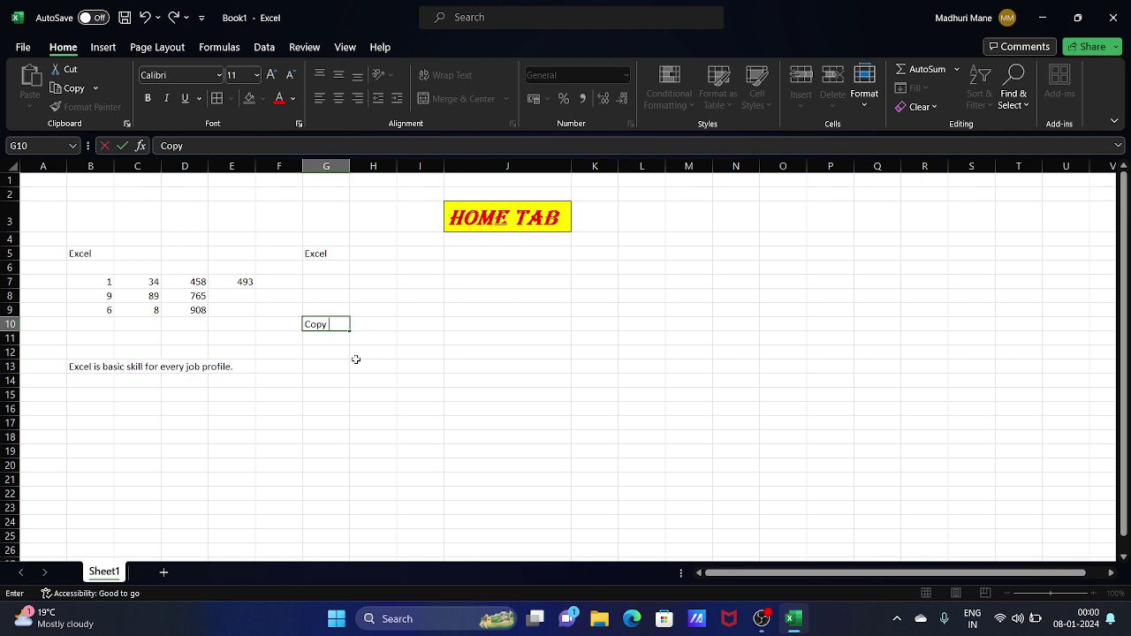
{"action": "key", "text": "Tab"}
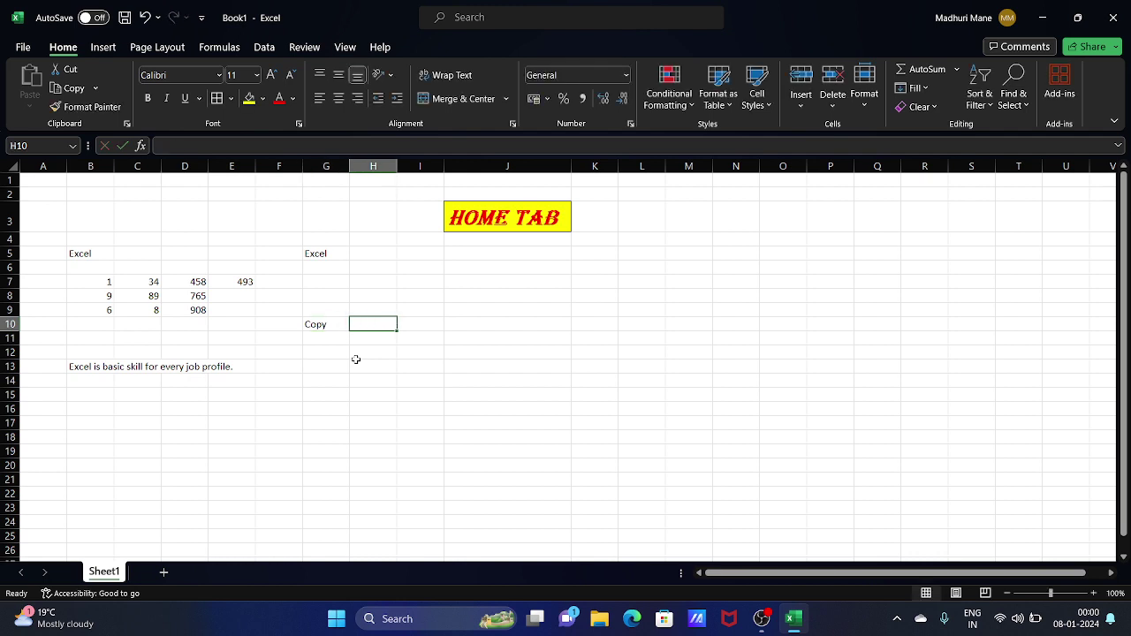
{"action": "type", "text": "C"}
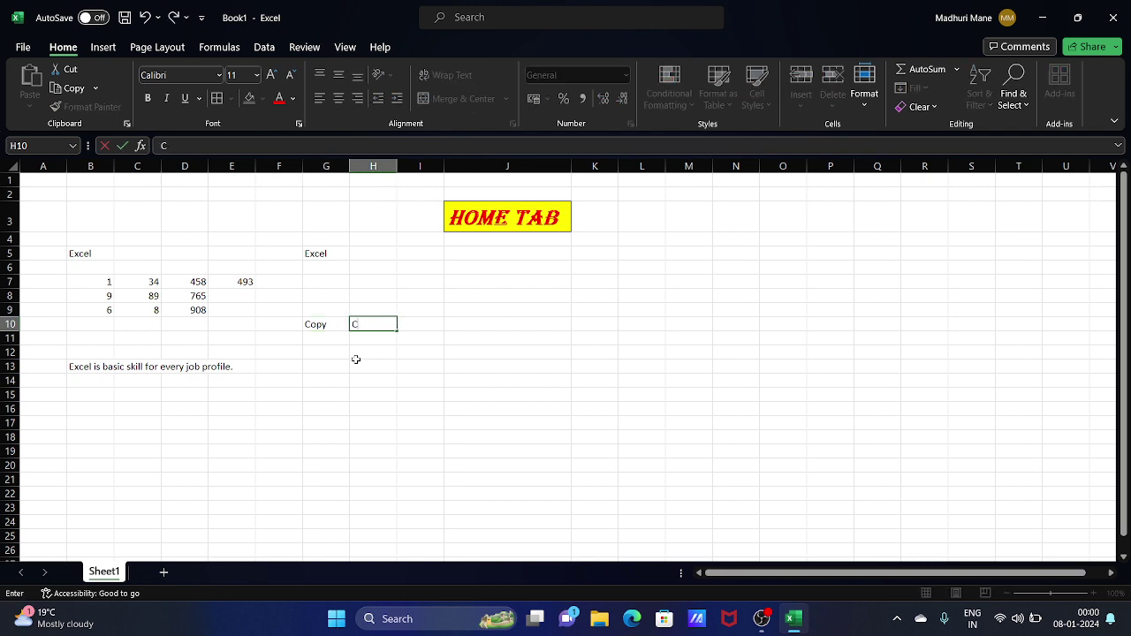
{"action": "type", "text": "trl+c"}
{"action": "key", "text": "Return"}
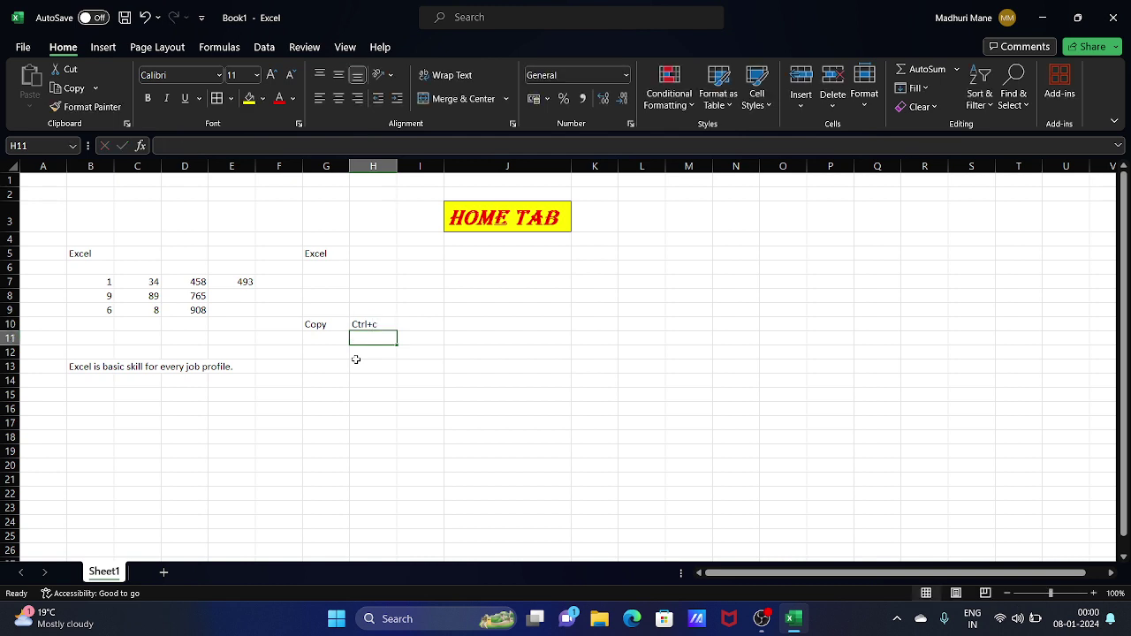
Step: Duplicate the "Copy" label from cell G10 into cell I10
{"action": "left_click", "coordinate": [329, 345]}
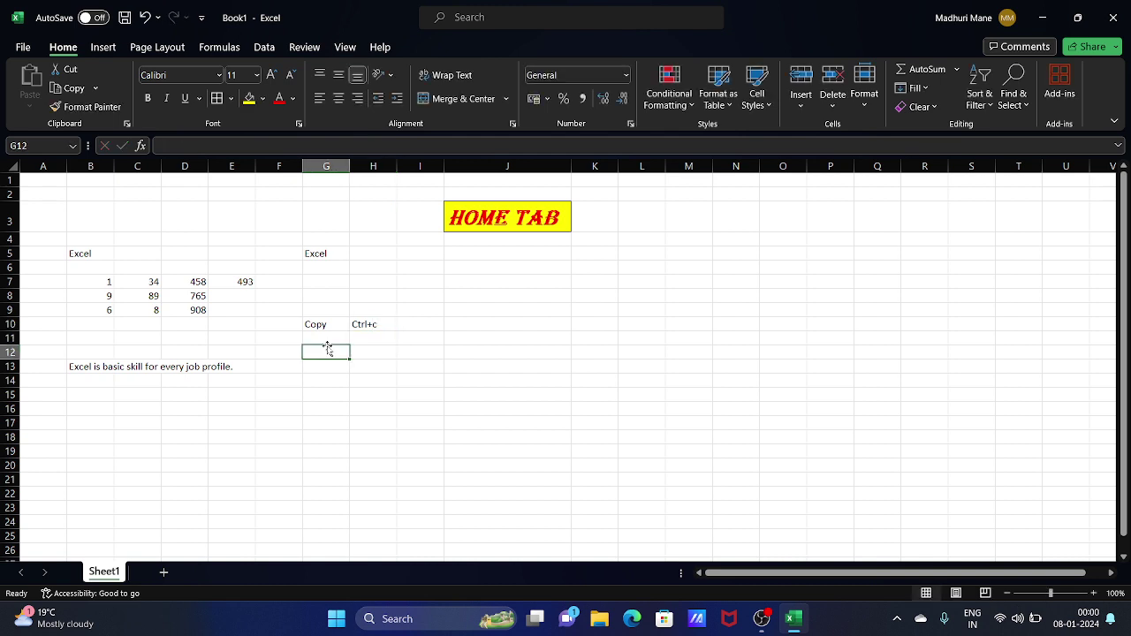
{"action": "left_click", "coordinate": [324, 327]}
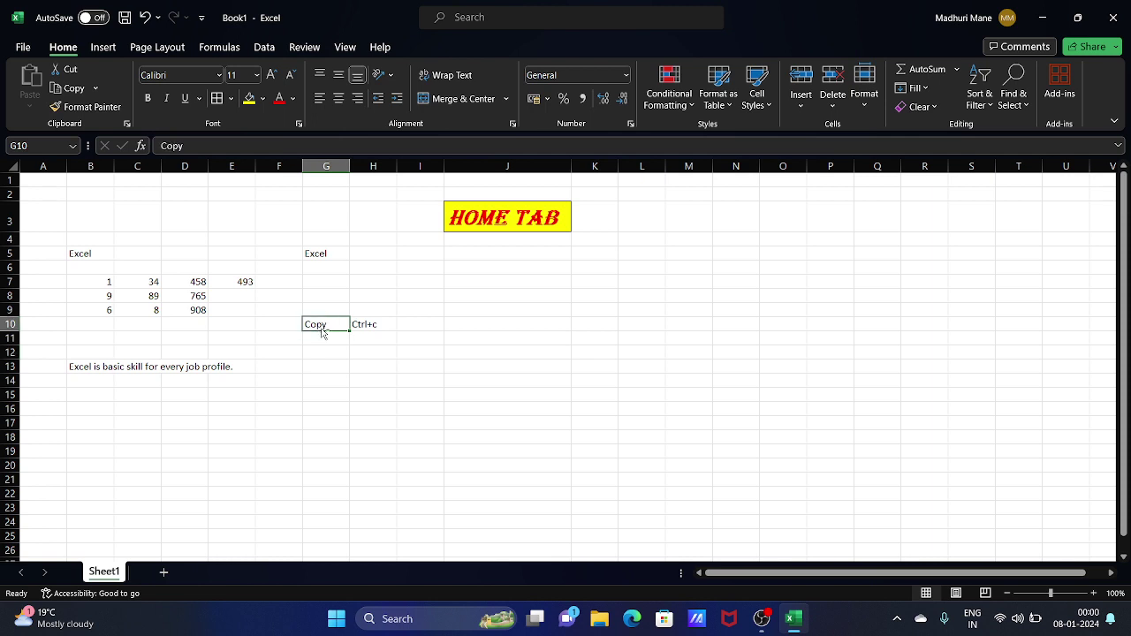
{"action": "key", "text": "ctrl+c"}
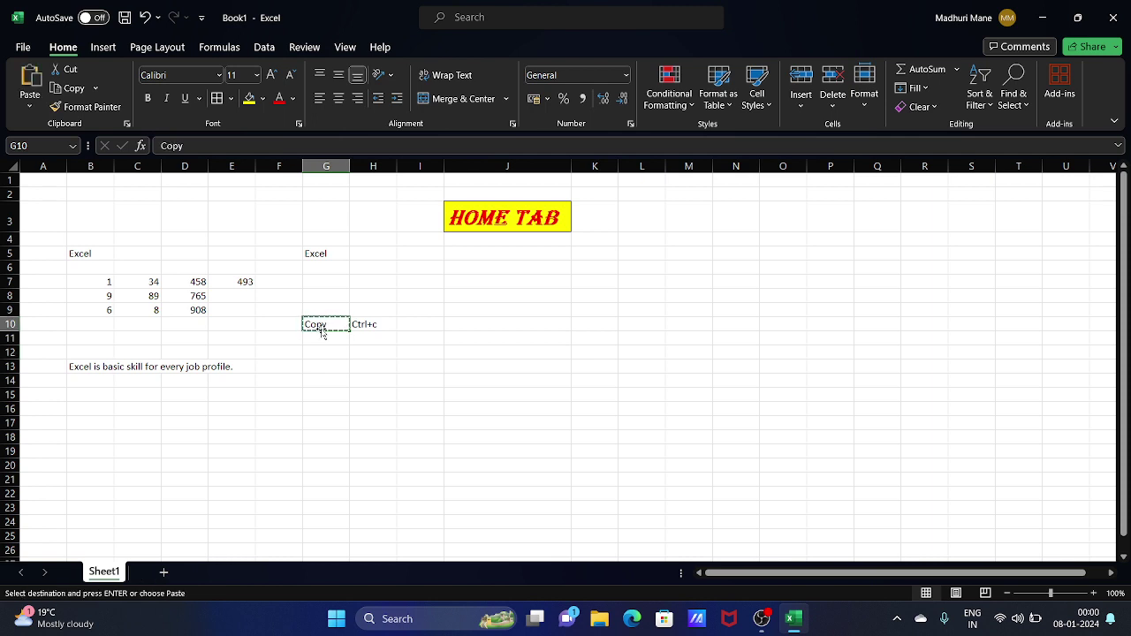
{"action": "left_click", "coordinate": [427, 325]}
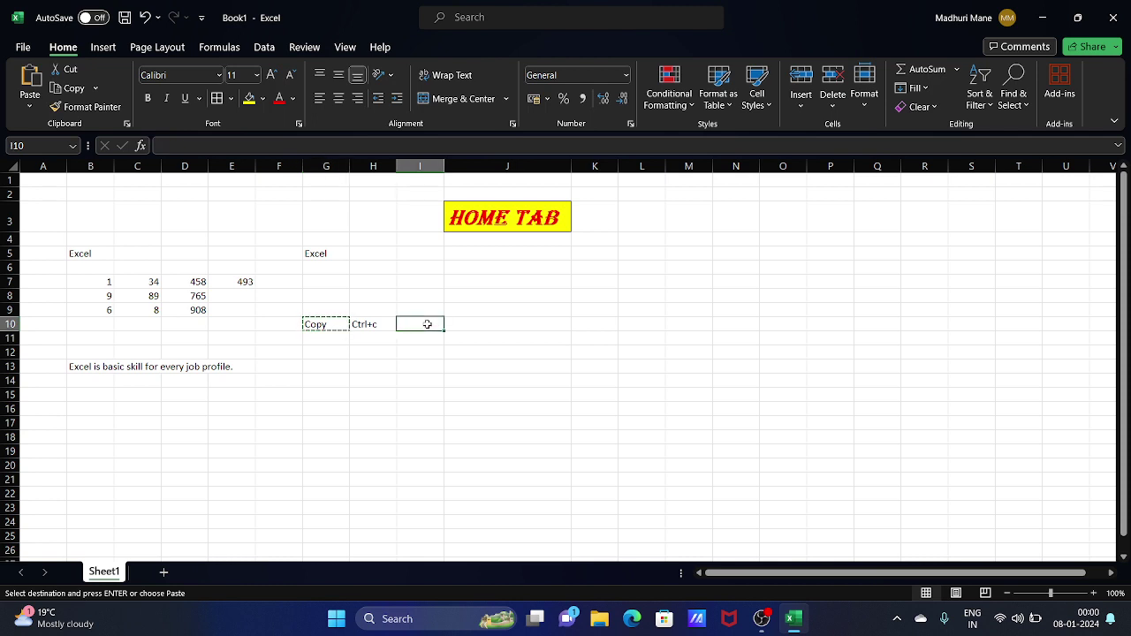
{"action": "key", "text": "ctrl+v"}
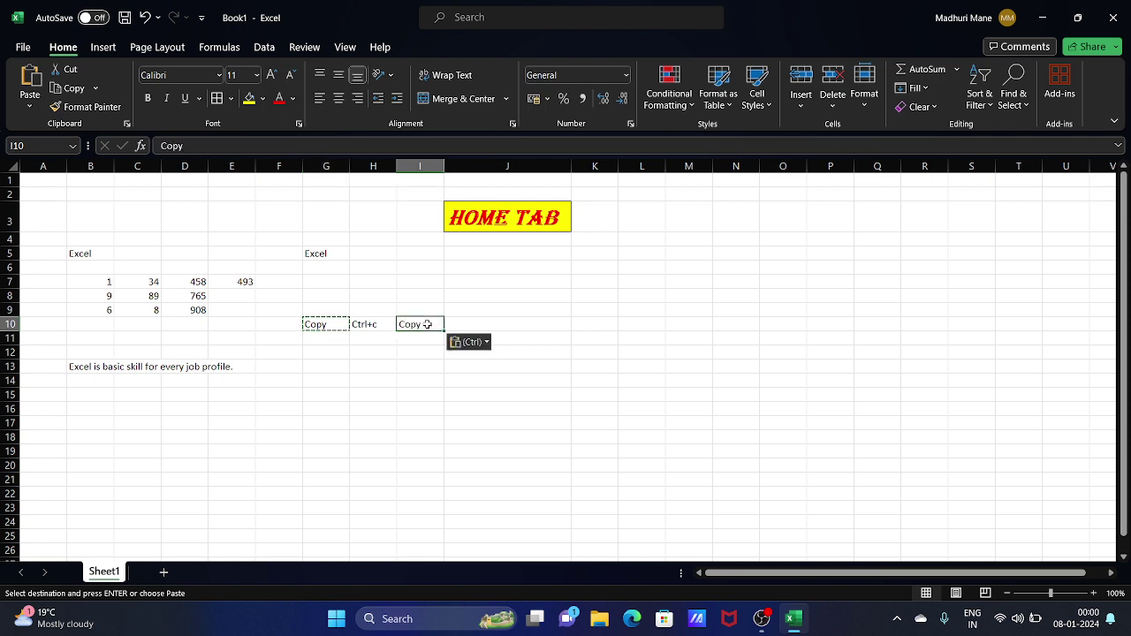
{"action": "left_click", "coordinate": [407, 369]}
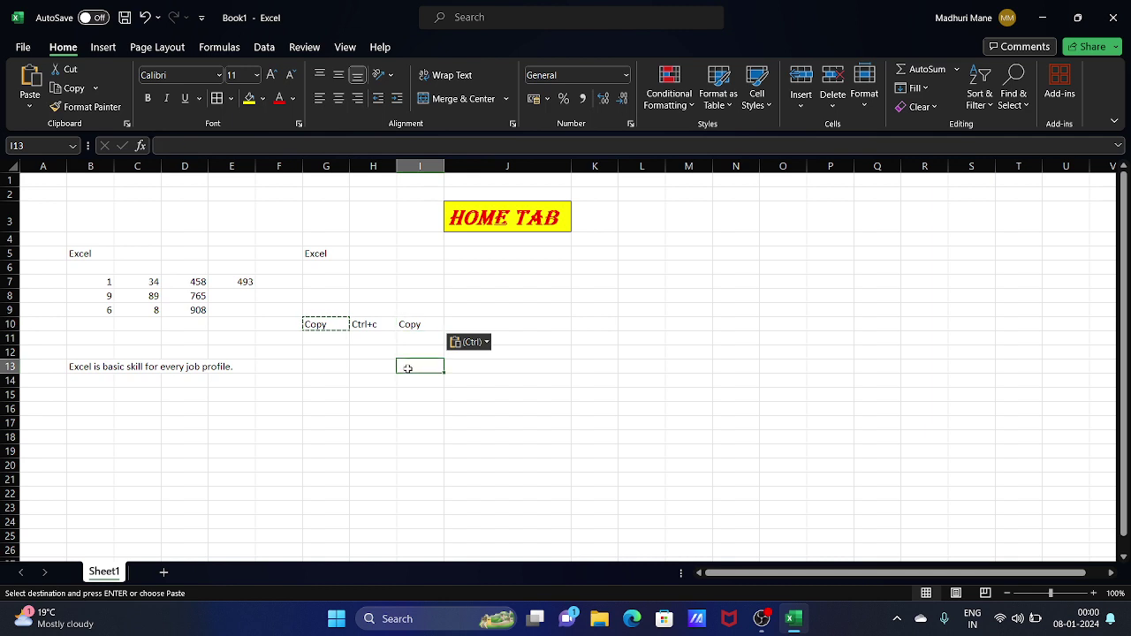
Step: Enter the label "Paste" in cell G12 and the text "Ctrl+v" in cell H12
{"action": "left_click", "coordinate": [314, 351]}
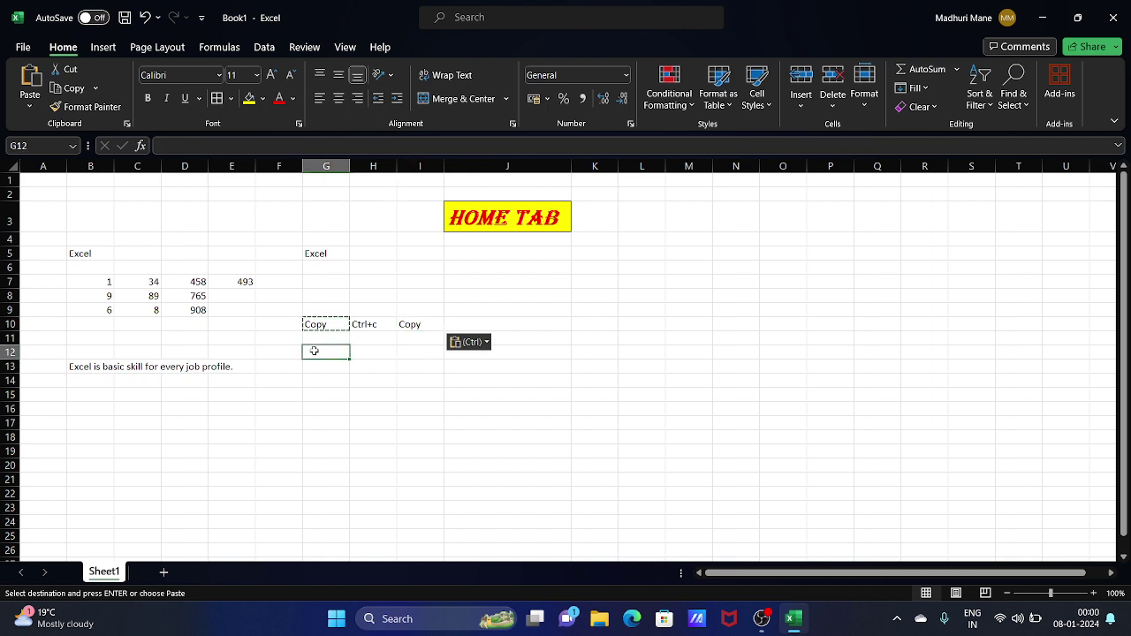
{"action": "type", "text": "Pa"}
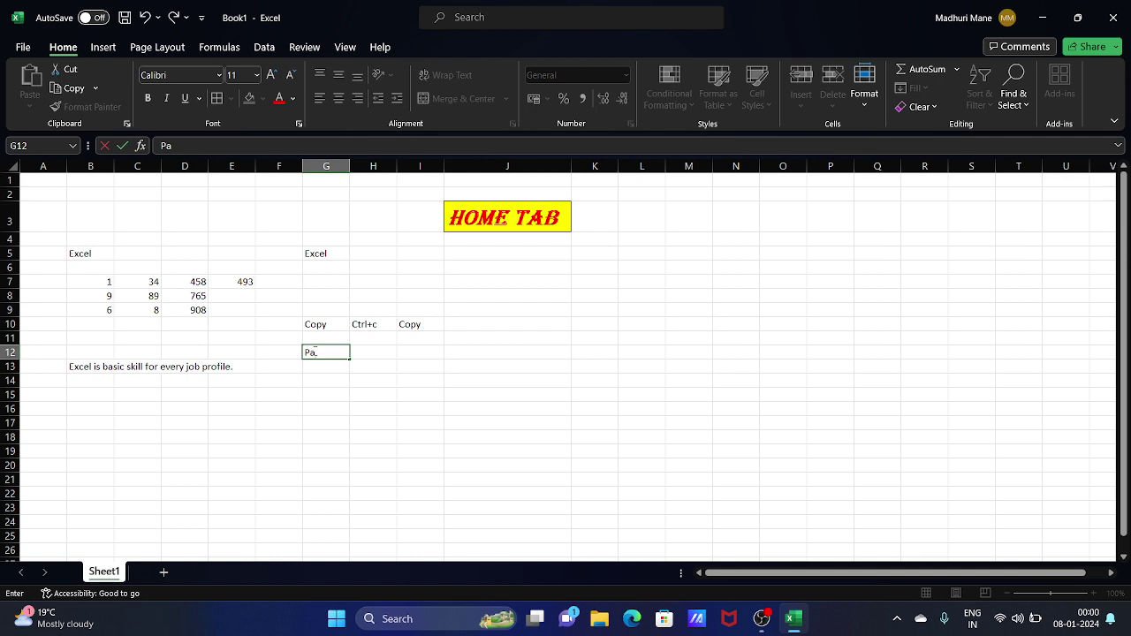
{"action": "type", "text": "ste"}
{"action": "key", "text": "Tab"}
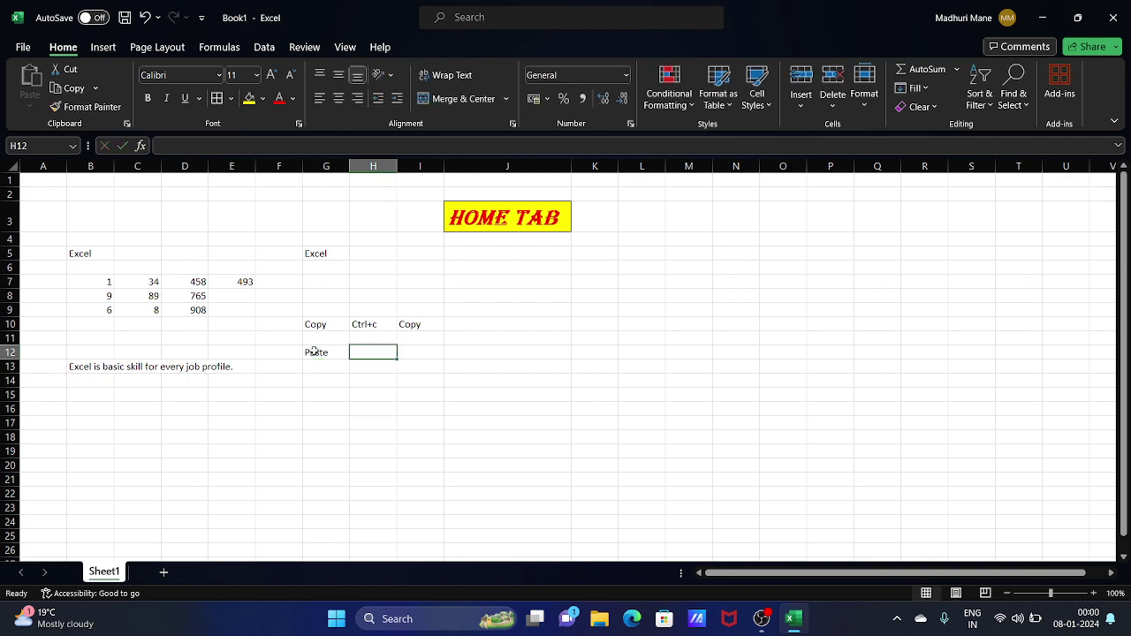
{"action": "type", "text": "Ctrl+"}
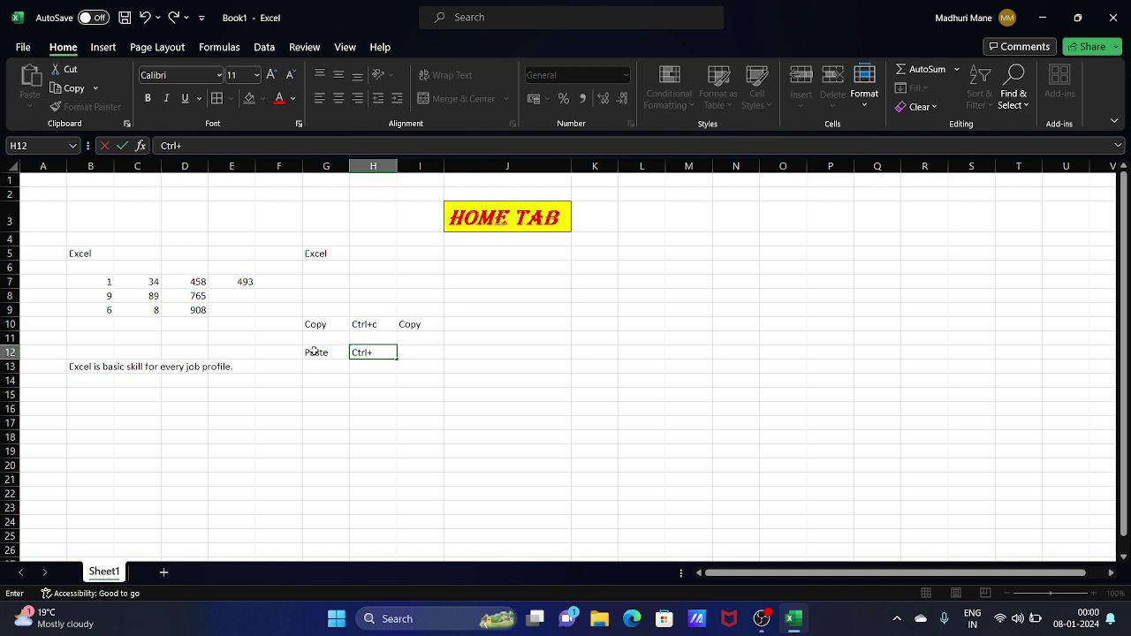
{"action": "type", "text": "v"}
{"action": "key", "text": "Return"}
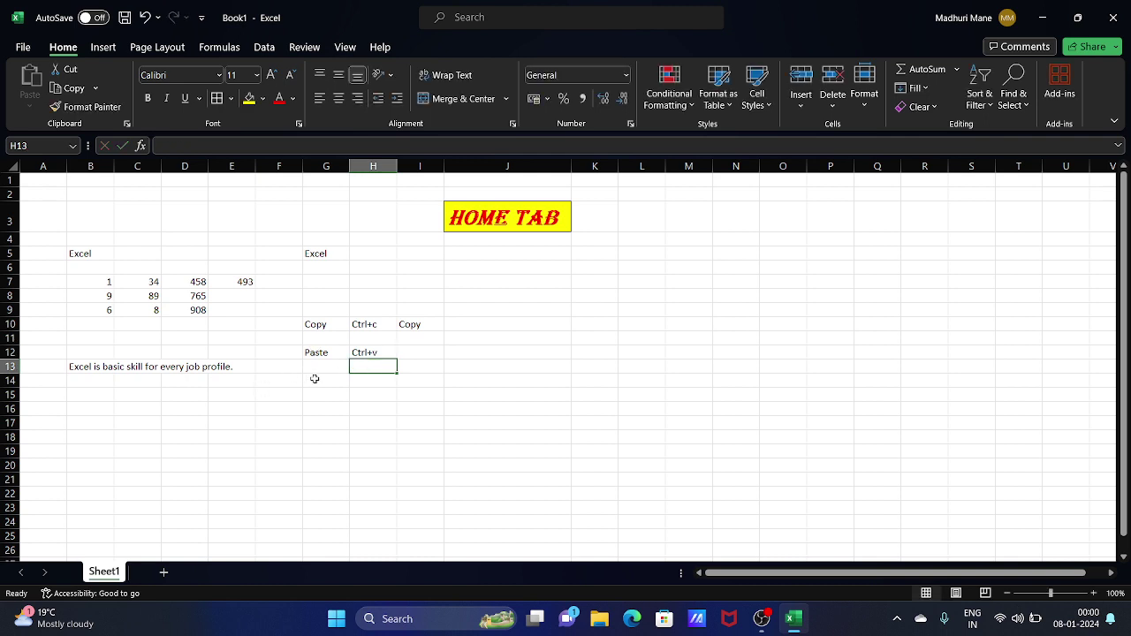
Step: Cut the word Excel from cell G5 and paste it into cell D5
{"action": "left_click", "coordinate": [316, 378]}
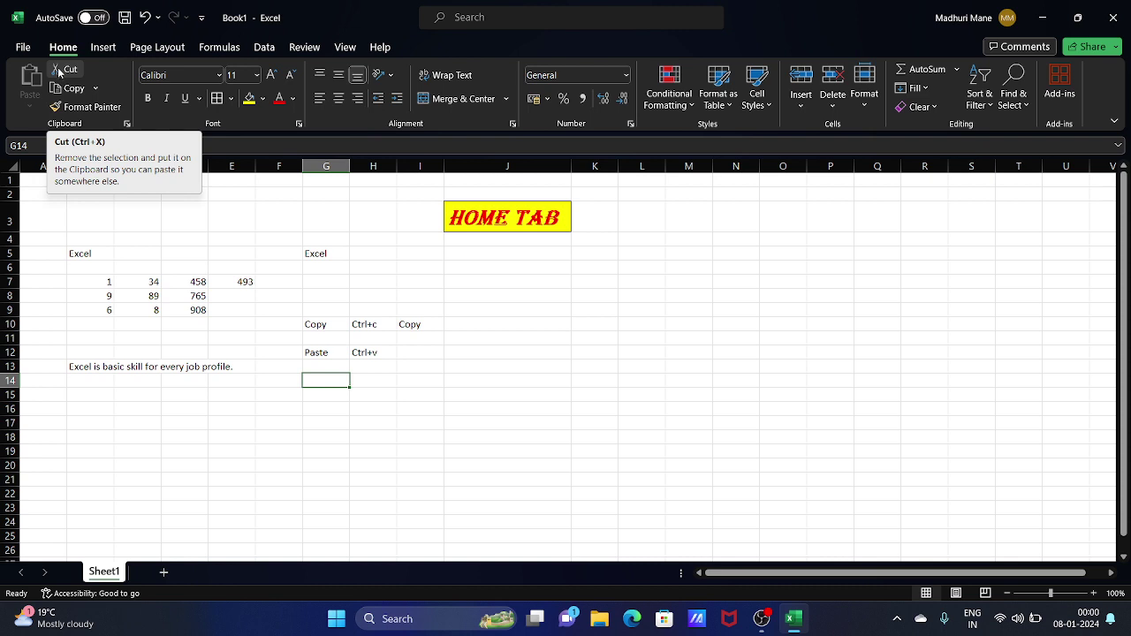
{"action": "left_click", "coordinate": [328, 254]}
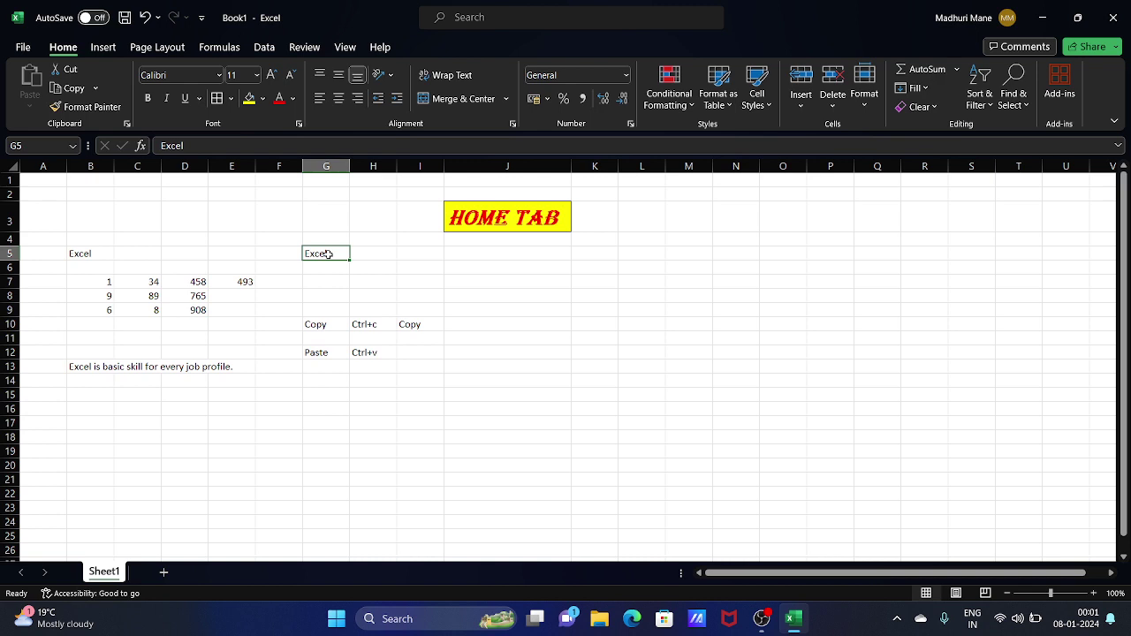
{"action": "left_click", "coordinate": [180, 254]}
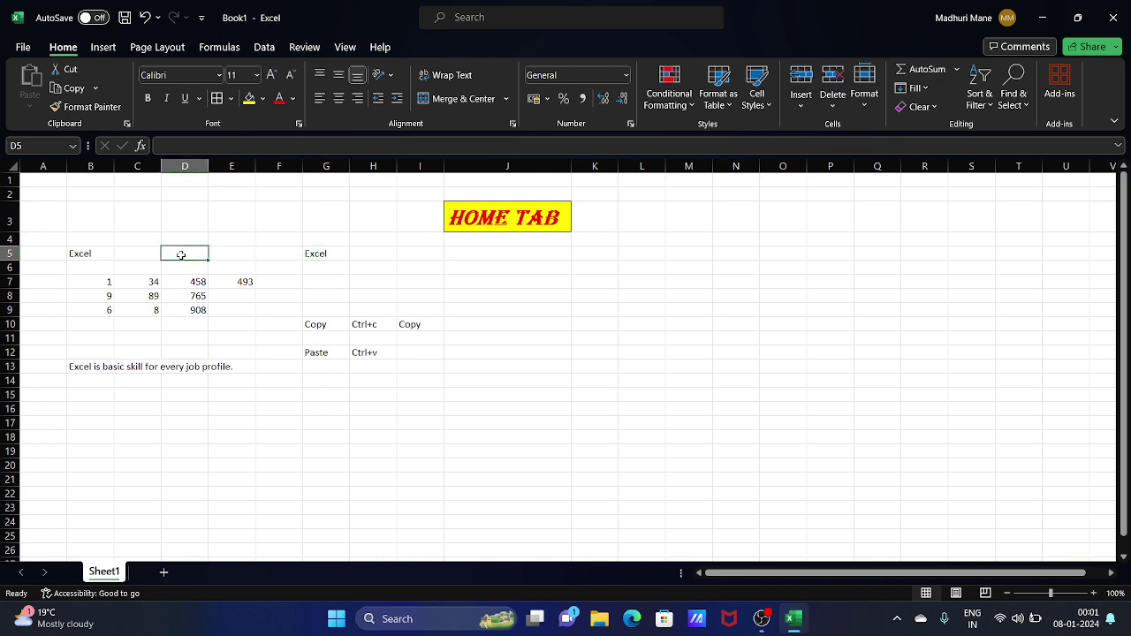
{"action": "left_click", "coordinate": [337, 254]}
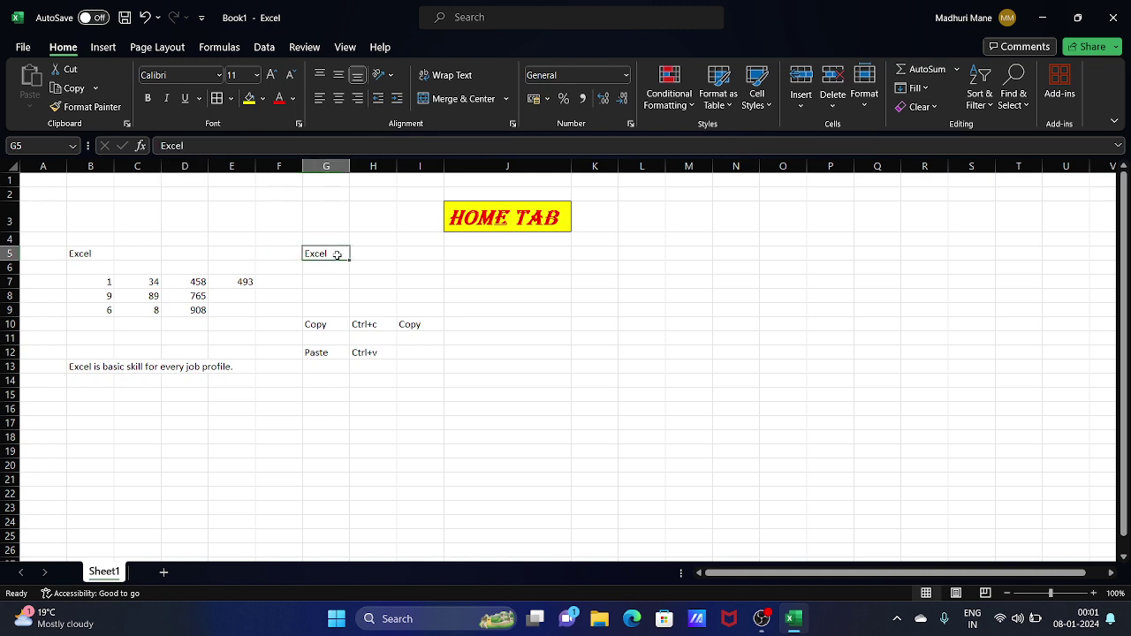
{"action": "left_click", "coordinate": [175, 252]}
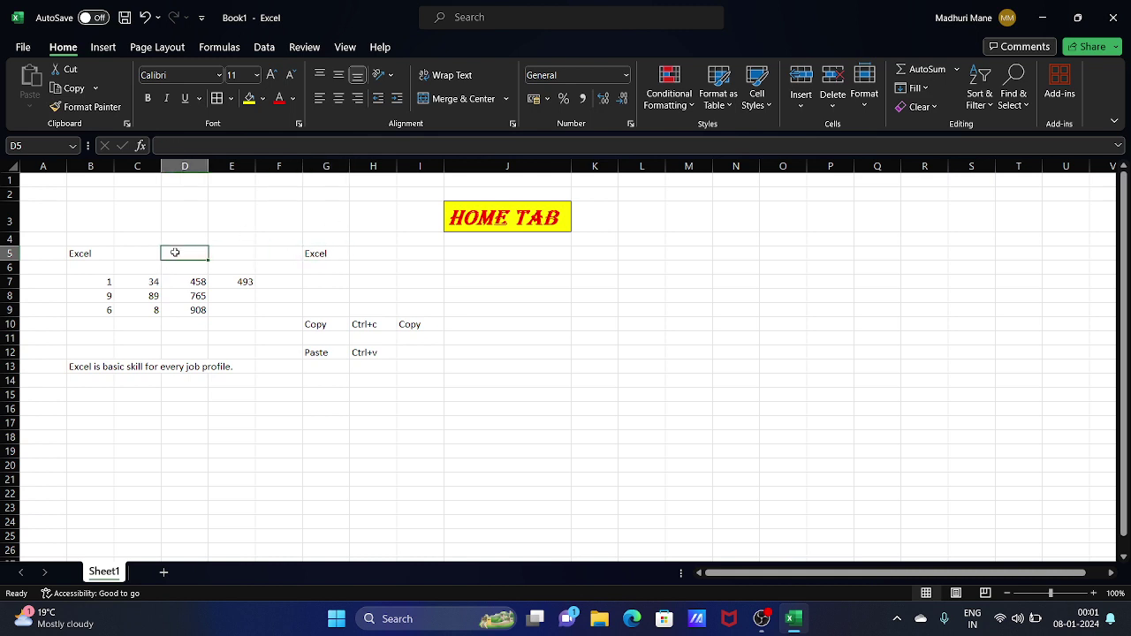
{"action": "left_click", "coordinate": [347, 254]}
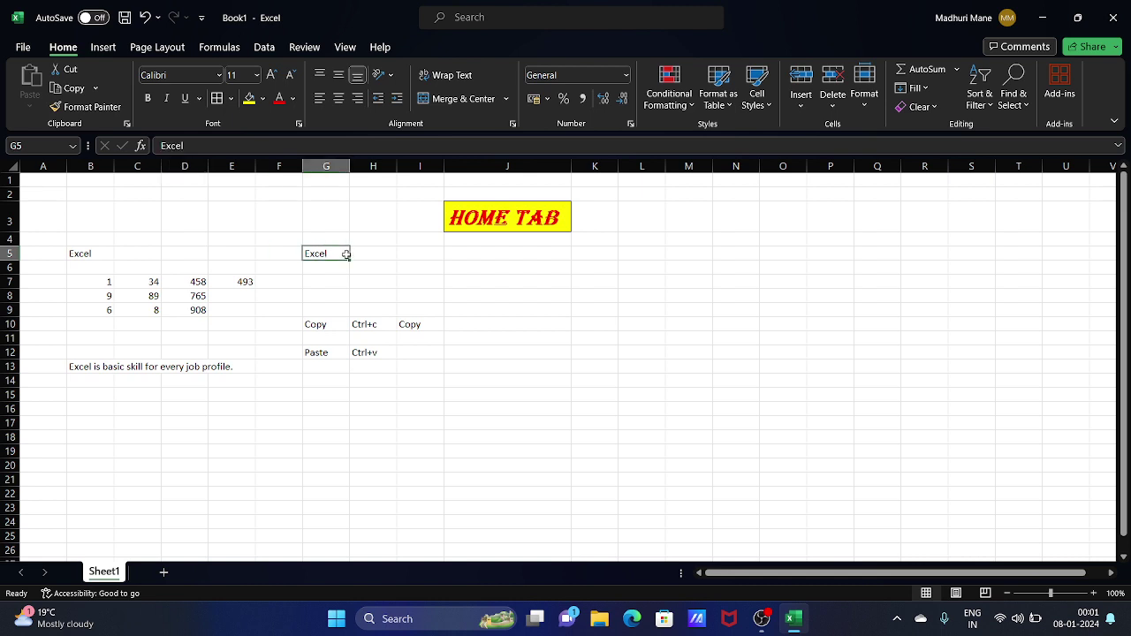
{"action": "left_click", "coordinate": [71, 88]}
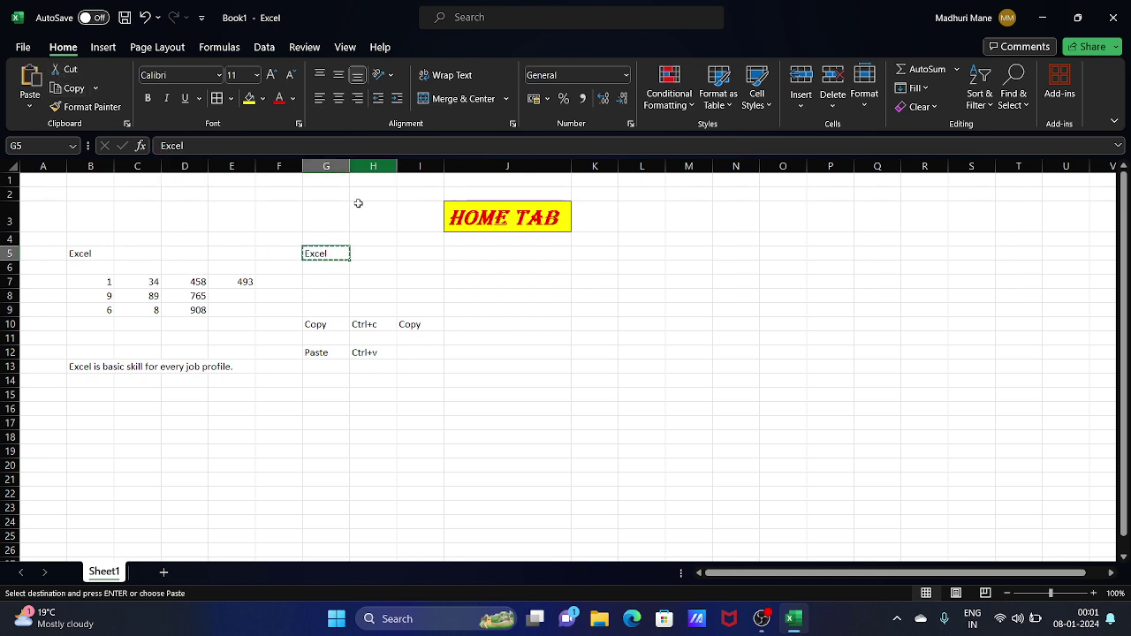
{"action": "left_click", "coordinate": [180, 257]}
{"action": "left_click", "coordinate": [24, 88]}
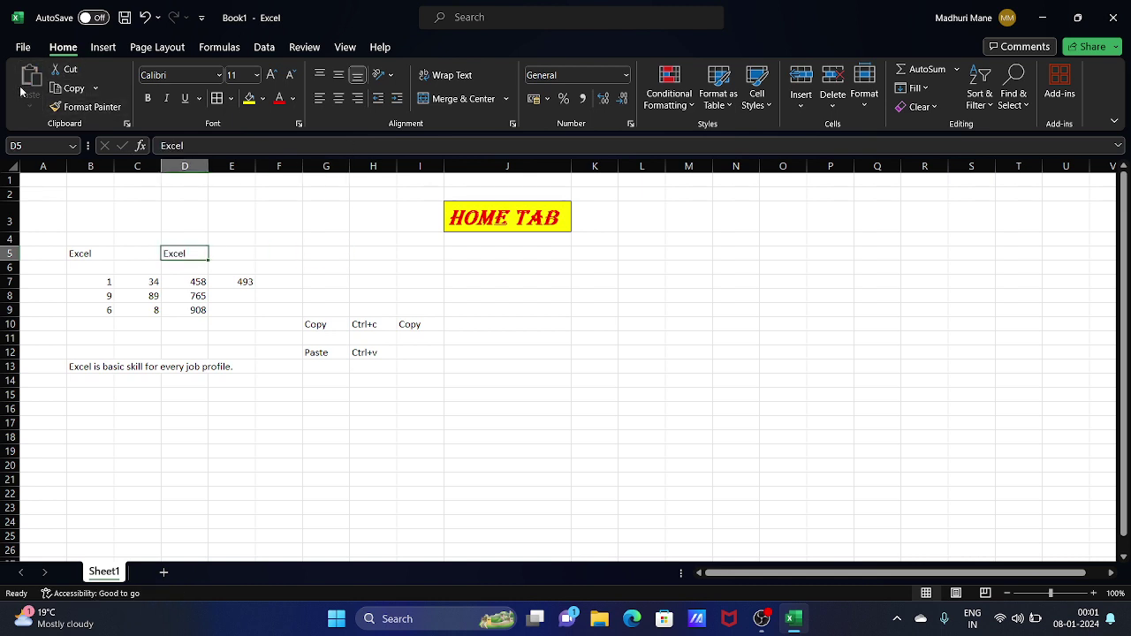
Step: Enter the label "Cut" in cell G14 and the text "Ctrl+x" in cell H14
{"action": "left_click", "coordinate": [329, 377]}
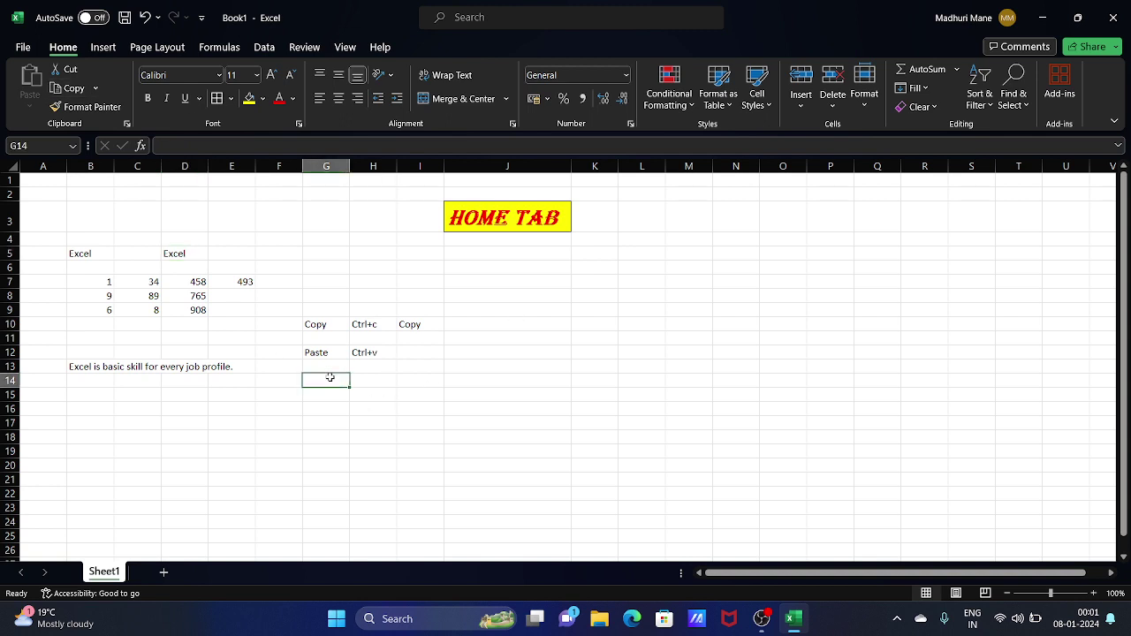
{"action": "type", "text": "C"}
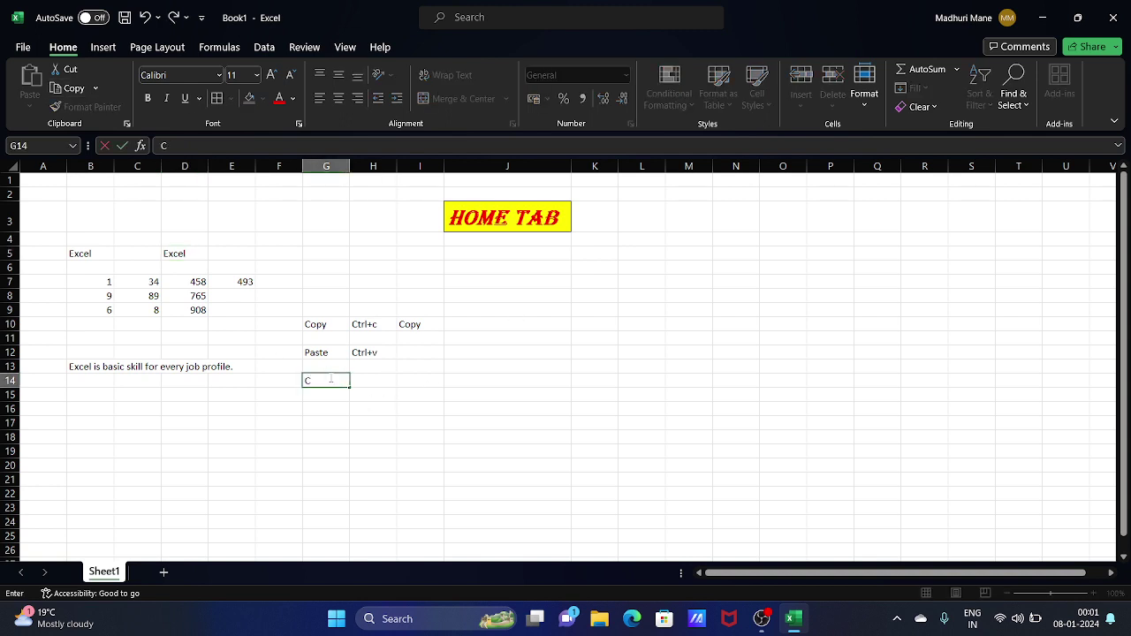
{"action": "type", "text": "ut"}
{"action": "key", "text": "Tab"}
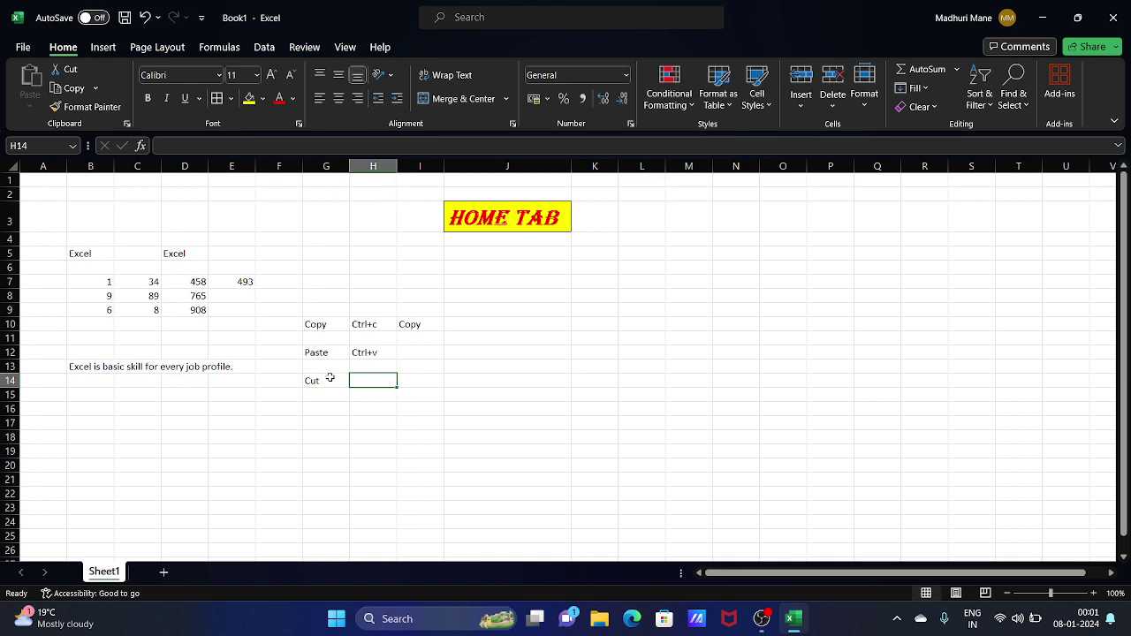
{"action": "type", "text": "Ct"}
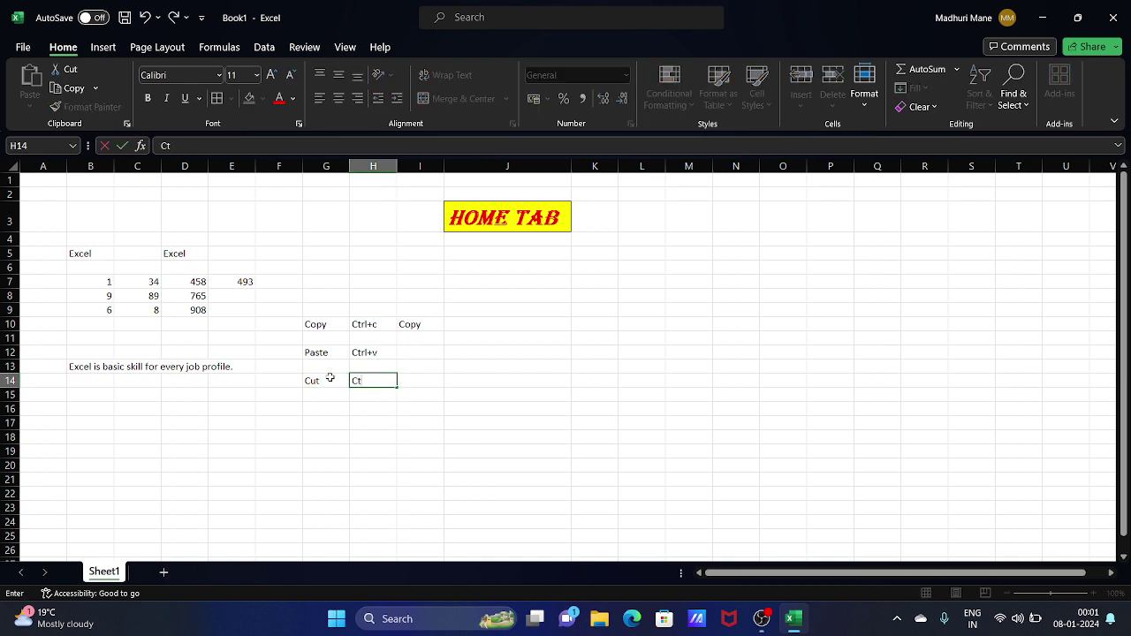
{"action": "type", "text": "rl+x"}
{"action": "left_click", "coordinate": [355, 461]}
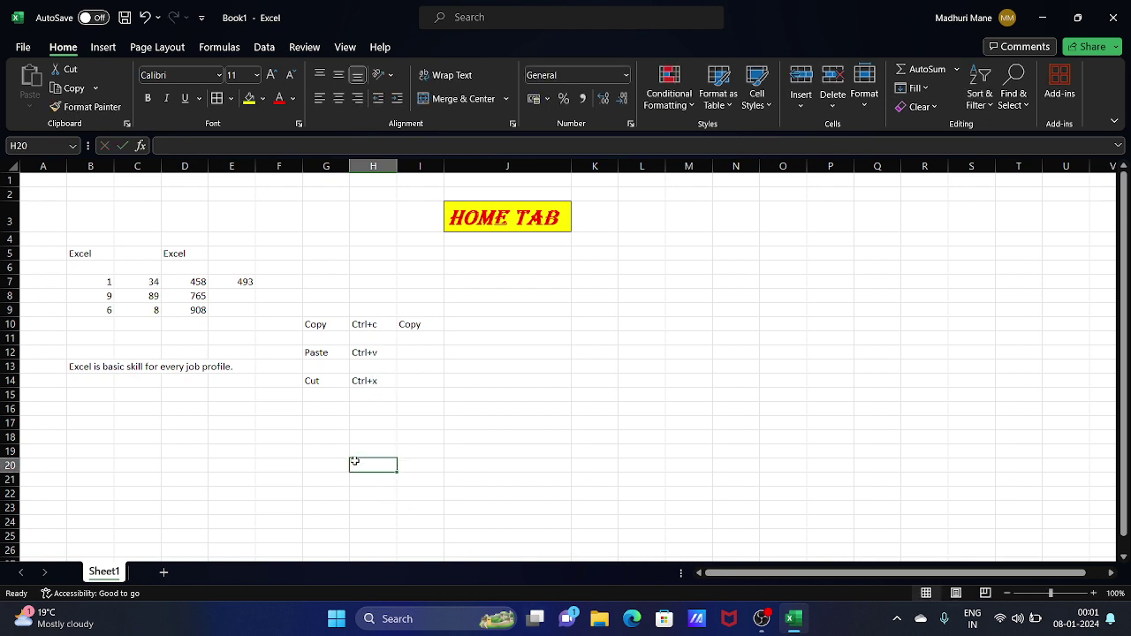
{"action": "left_click", "coordinate": [147, 424]}
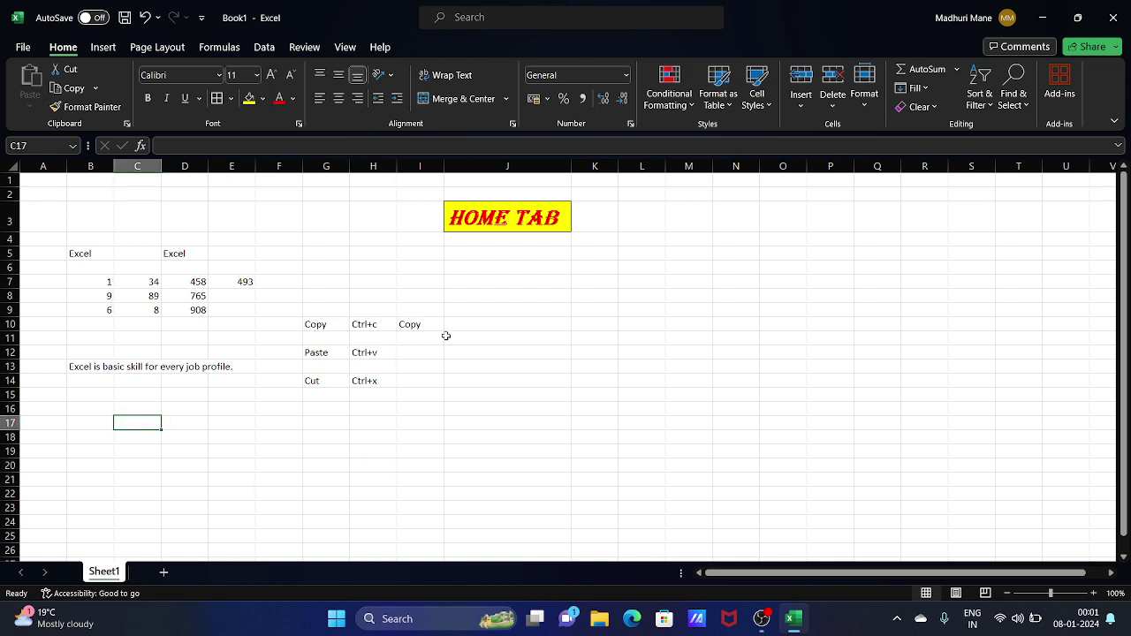
{"action": "left_click", "coordinate": [529, 386]}
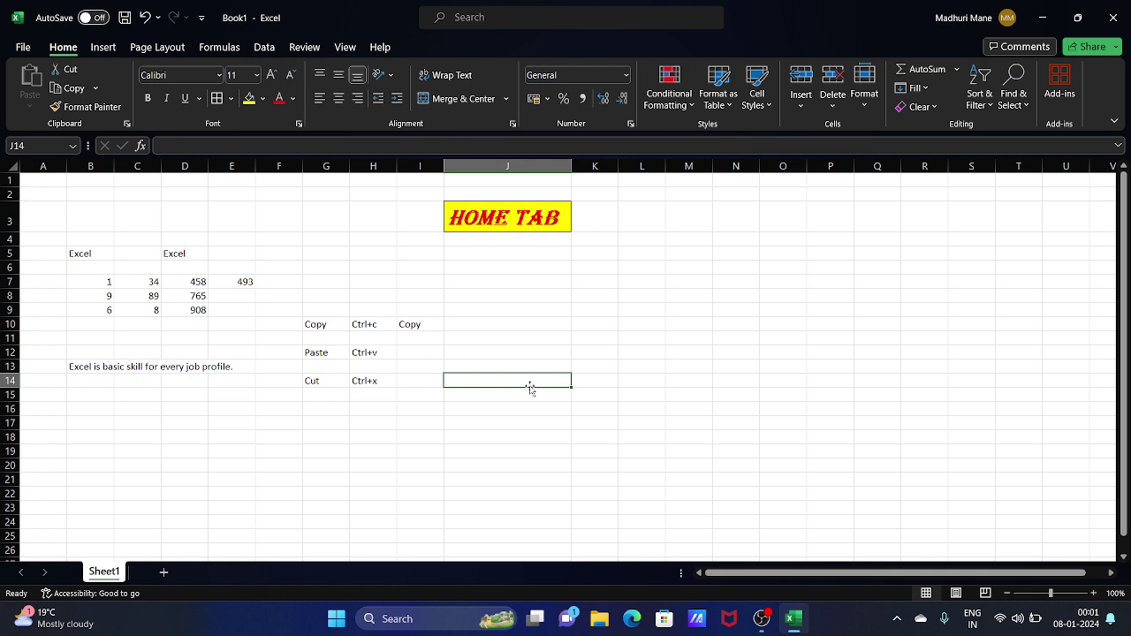
{"action": "left_click", "coordinate": [369, 334]}
{"action": "left_click", "coordinate": [372, 365]}
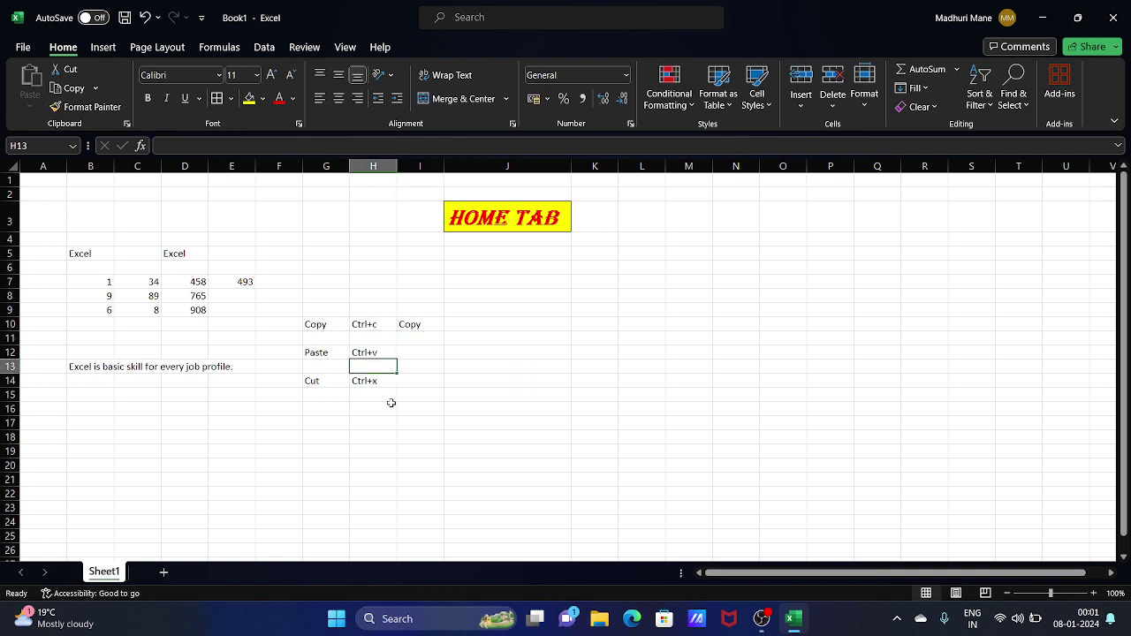
{"action": "left_click", "coordinate": [389, 381]}
{"action": "left_click", "coordinate": [82, 372]}
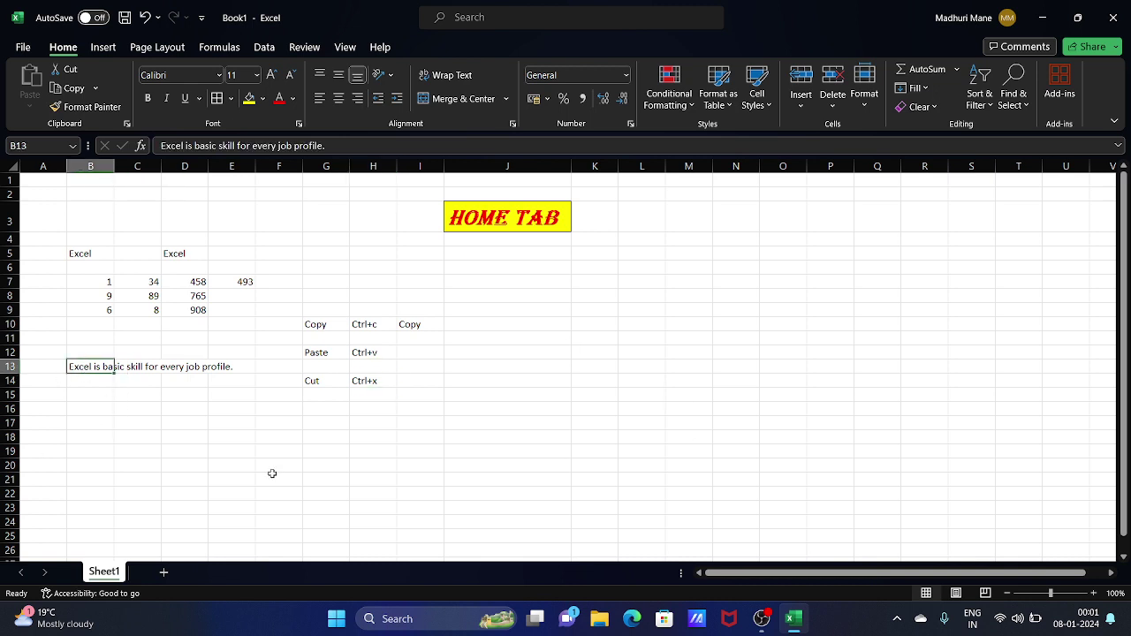
{"action": "left_click", "coordinate": [56, 108]}
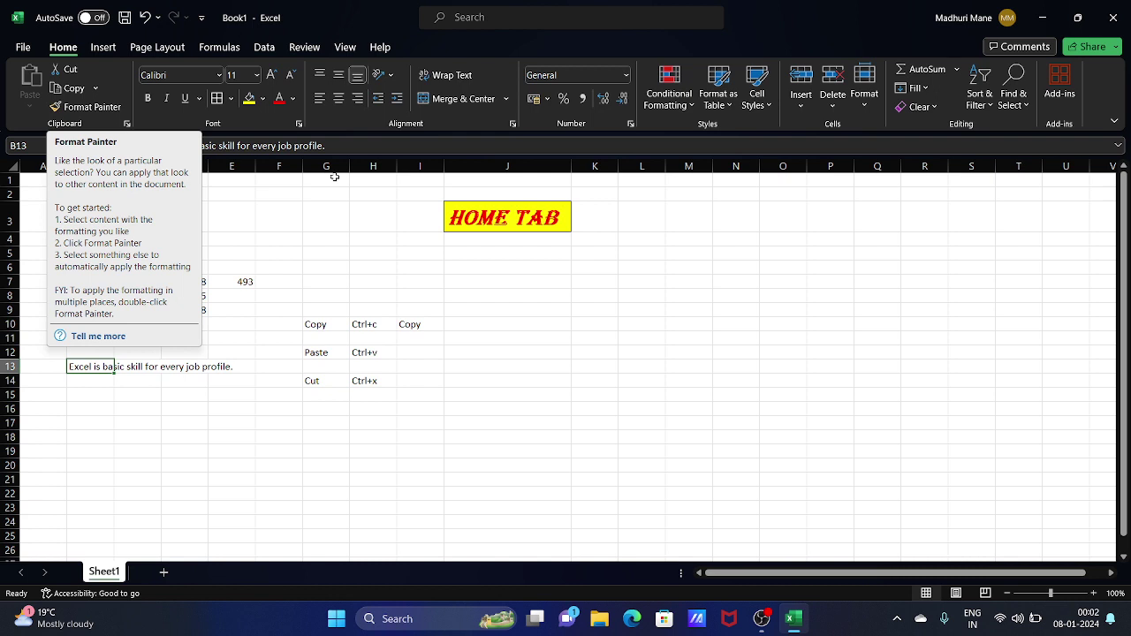
{"action": "left_click", "coordinate": [213, 424]}
Step: Set the sentence in cell B13 to font size 14 and colour its text red
{"action": "left_click_drag", "start_coordinate": [71, 368], "coordinate": [232, 368]}
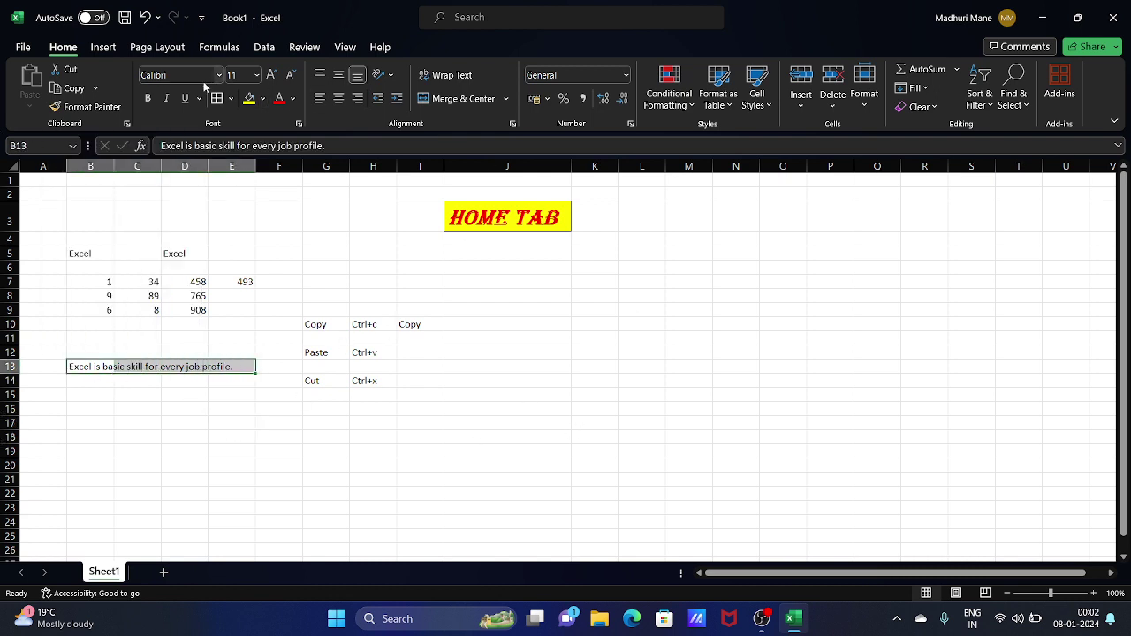
{"action": "left_click", "coordinate": [257, 75]}
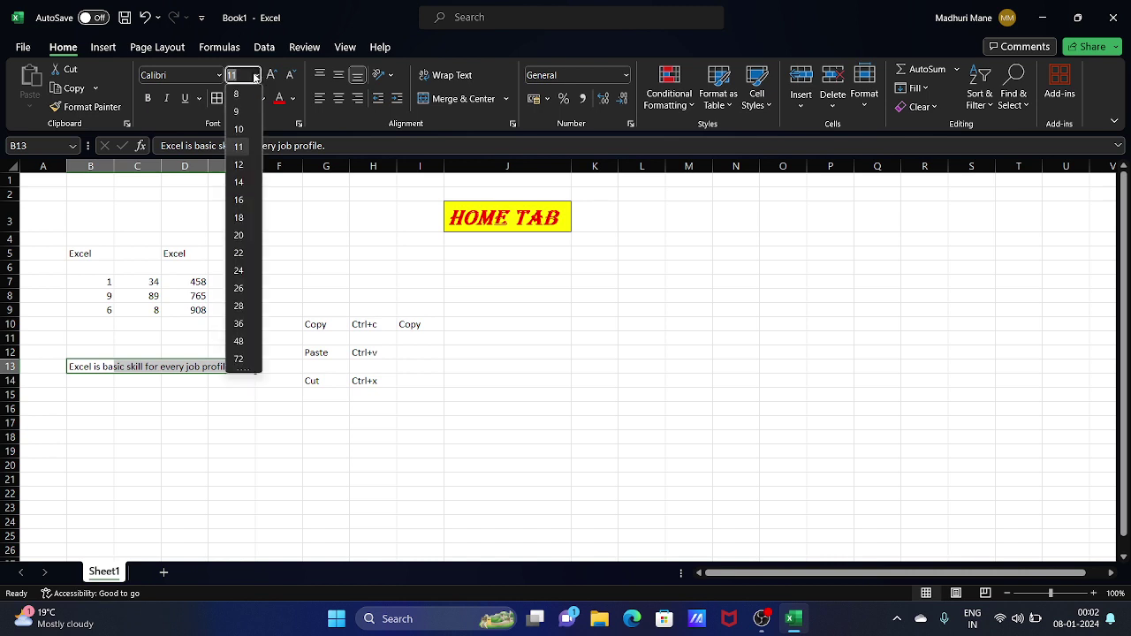
{"action": "left_click", "coordinate": [239, 181]}
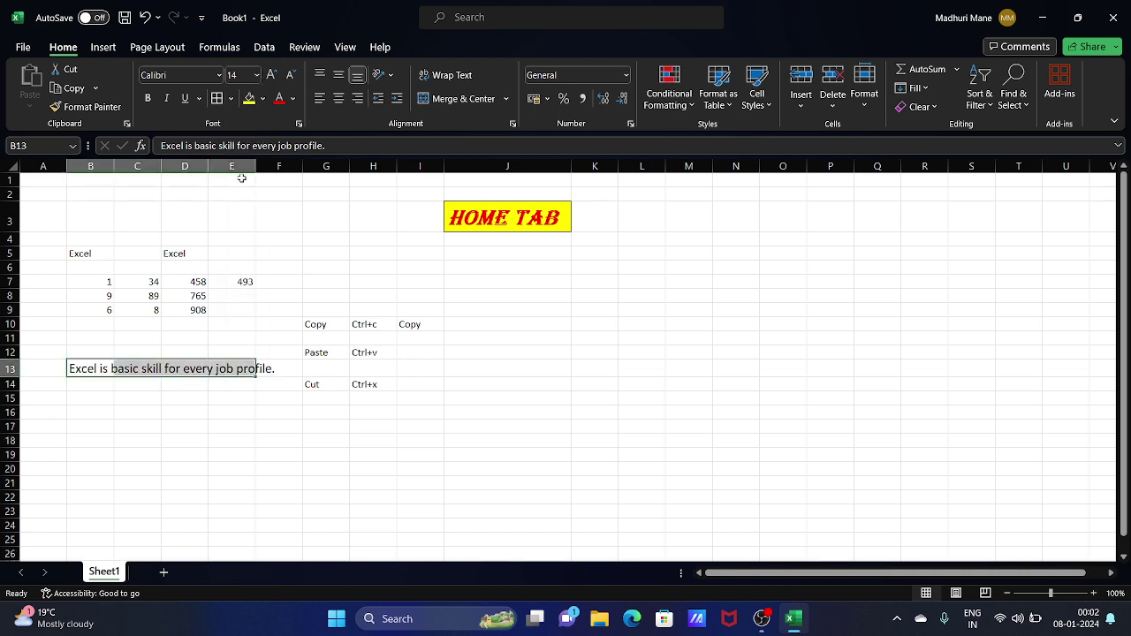
{"action": "left_click", "coordinate": [279, 98]}
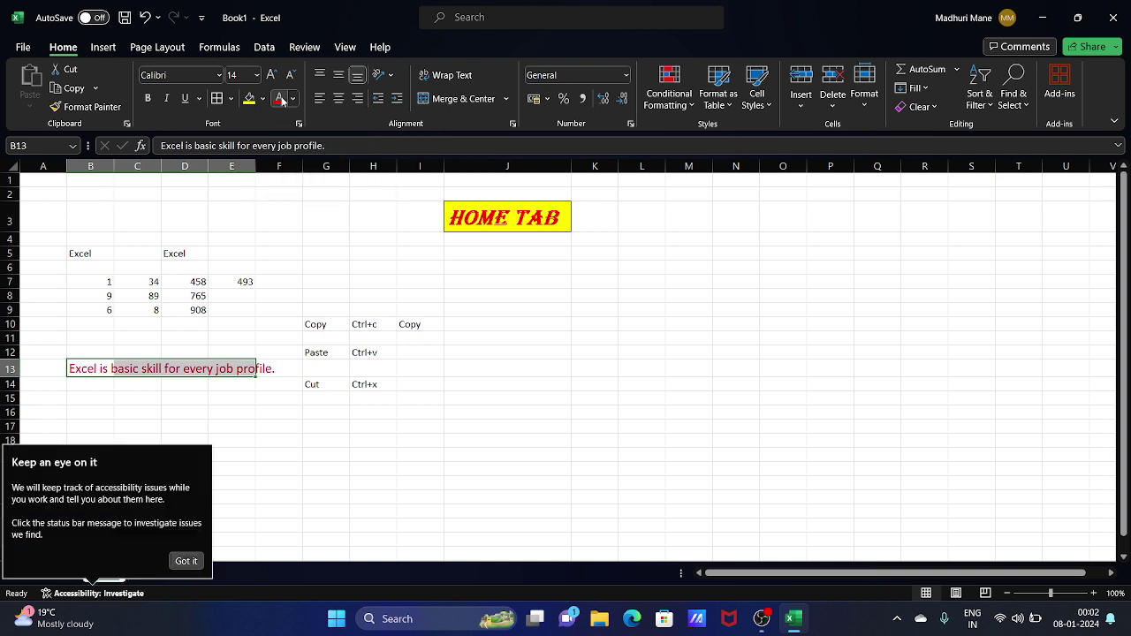
{"action": "left_click", "coordinate": [363, 399]}
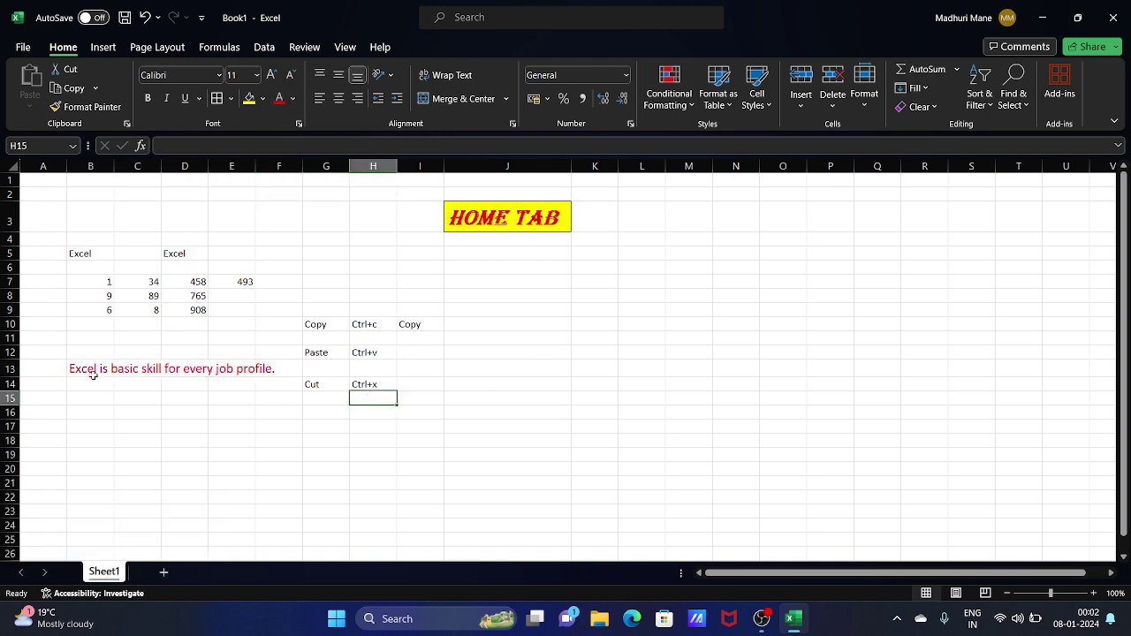
Step: Change the red sentence in B13 to the Aptos Narrow font and make it bold, italic and underlined
{"action": "left_click_drag", "start_coordinate": [93, 368], "coordinate": [247, 366]}
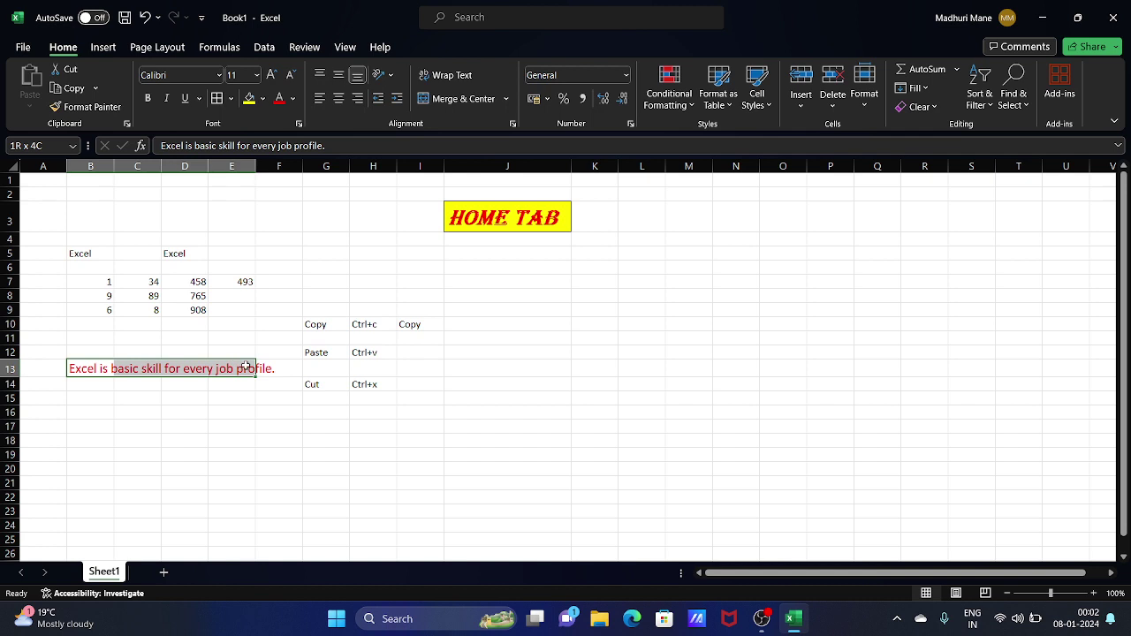
{"action": "left_click", "coordinate": [216, 76]}
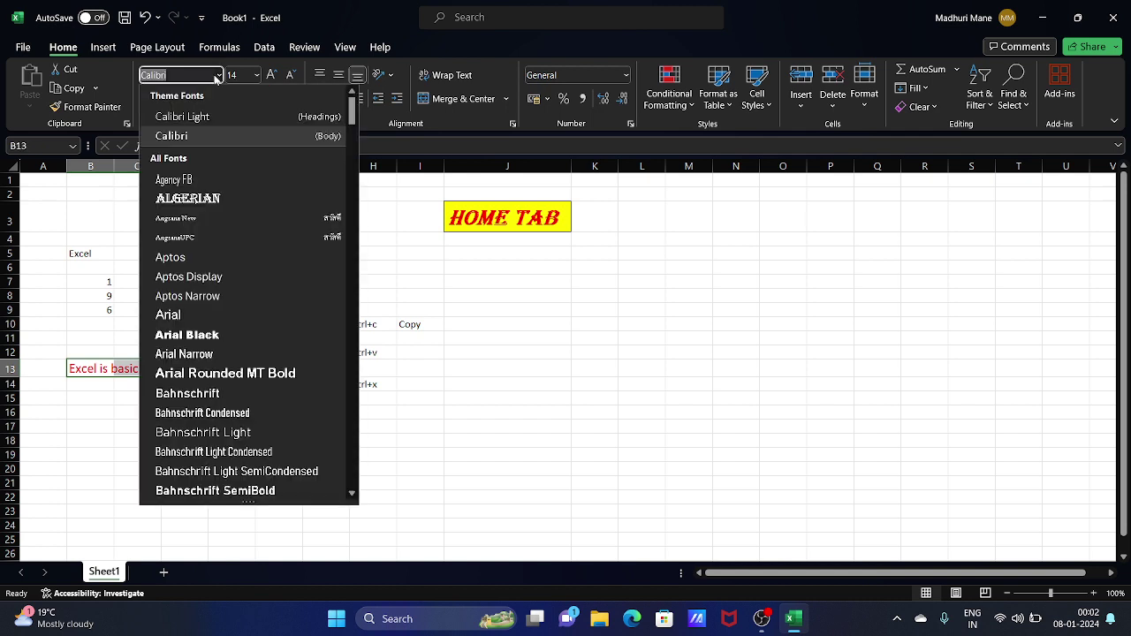
{"action": "left_click", "coordinate": [207, 296]}
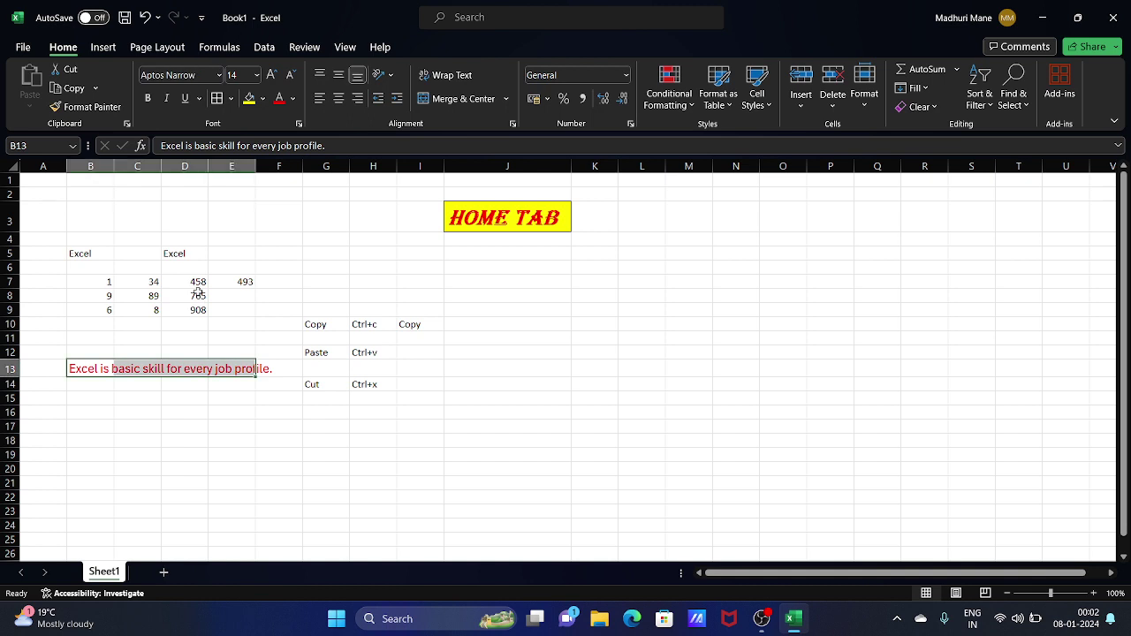
{"action": "left_click", "coordinate": [148, 99]}
{"action": "left_click", "coordinate": [166, 99]}
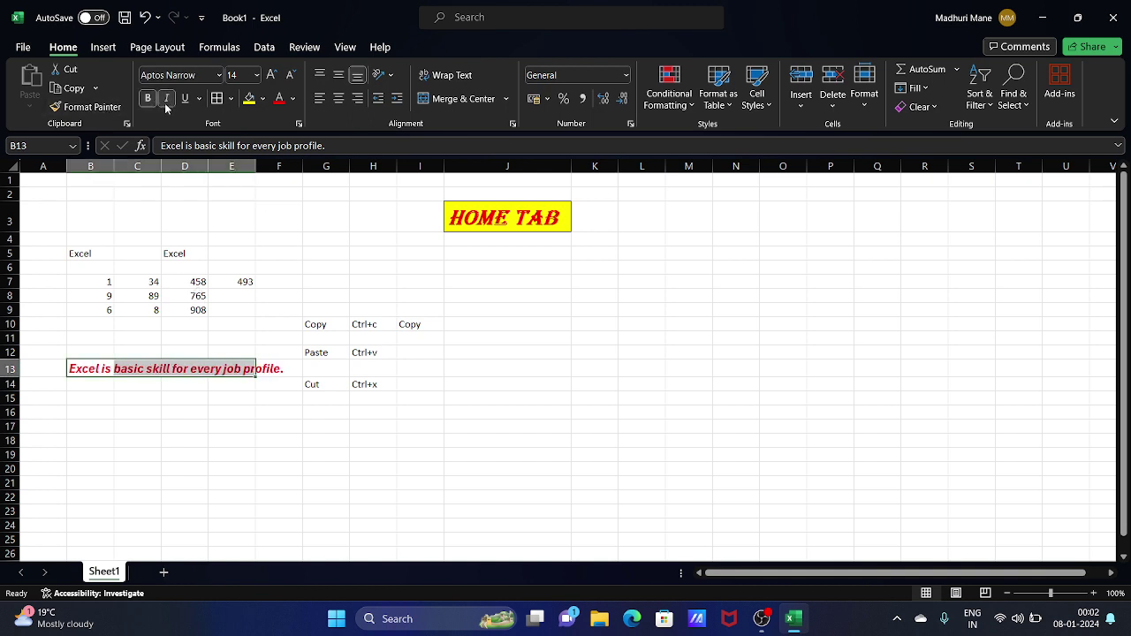
{"action": "left_click", "coordinate": [185, 98]}
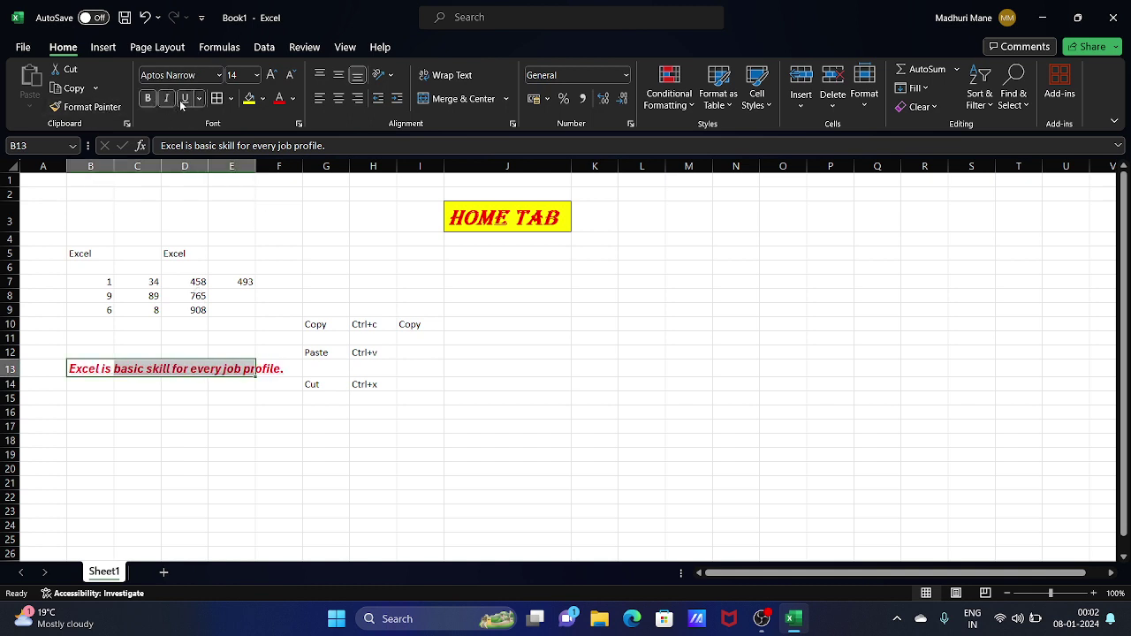
{"action": "left_click", "coordinate": [151, 398]}
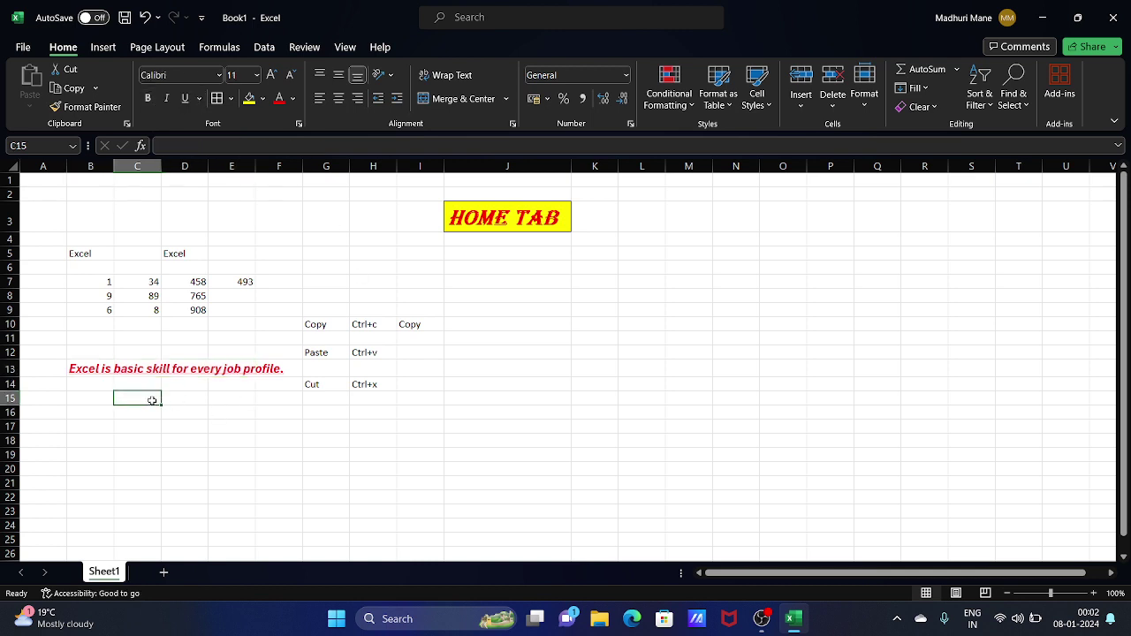
Step: Enter the sentence "Bold people make success" in cell B19
{"action": "left_click", "coordinate": [91, 452]}
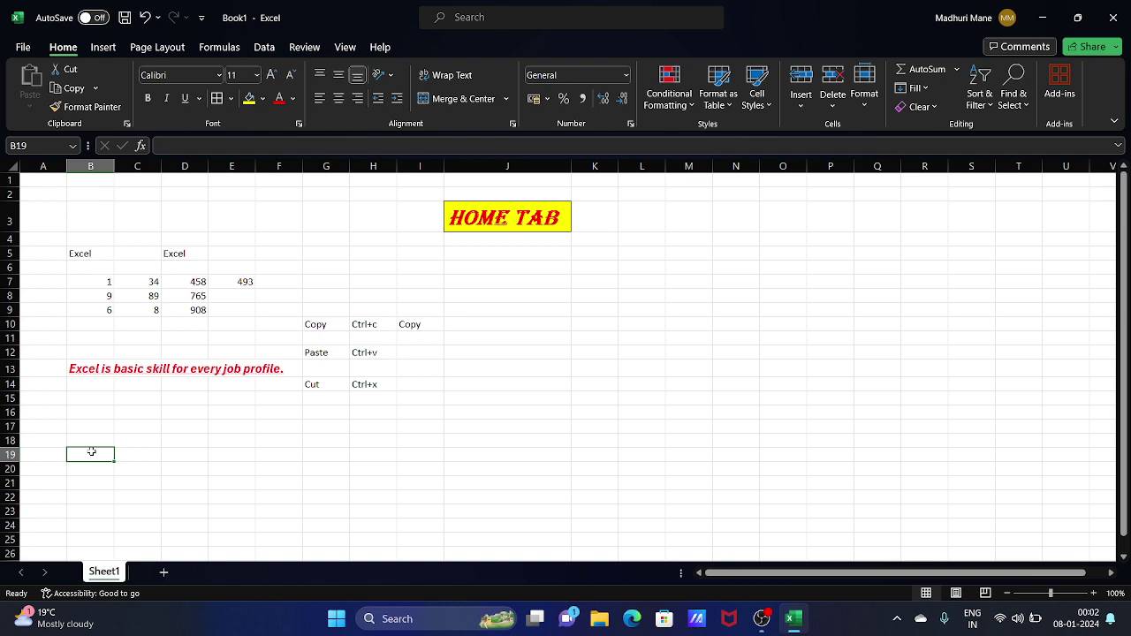
{"action": "type", "text": "Bold"}
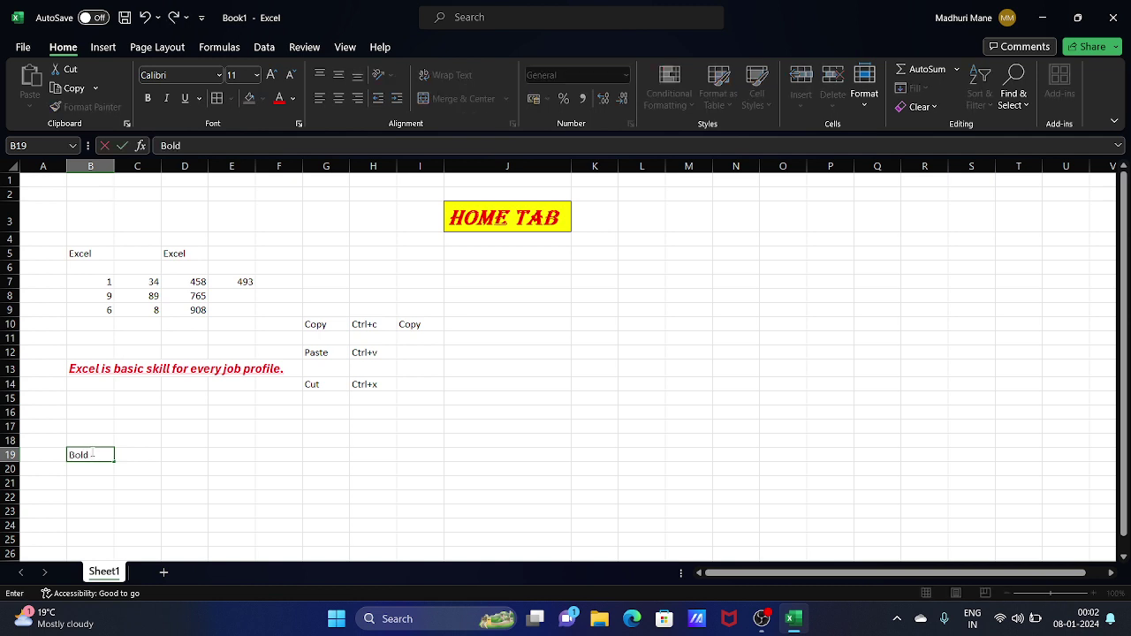
{"action": "type", "text": " people make"}
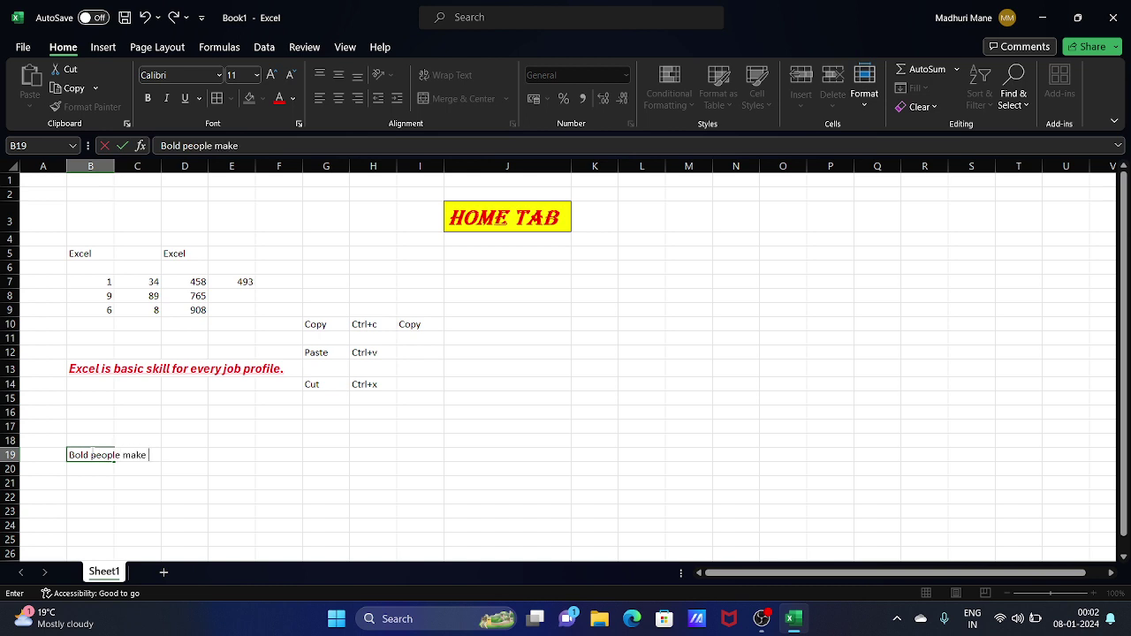
{"action": "type", "text": " success"}
{"action": "left_click", "coordinate": [165, 512]}
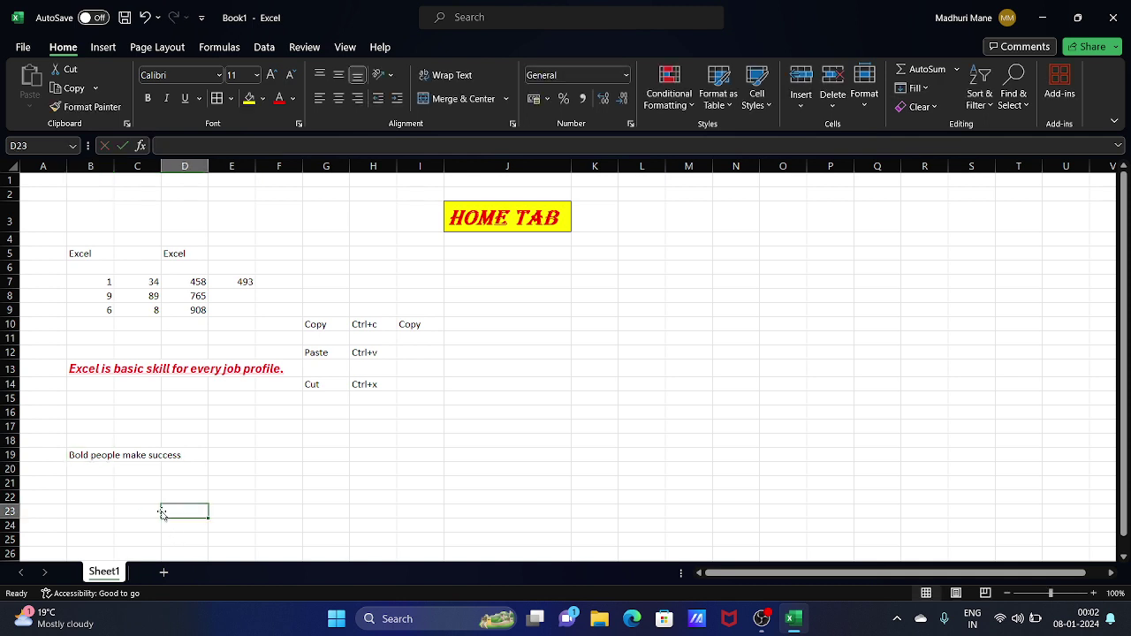
Step: AutoFit the widths of columns C and B to their contents
{"action": "double_click", "coordinate": [162, 169]}
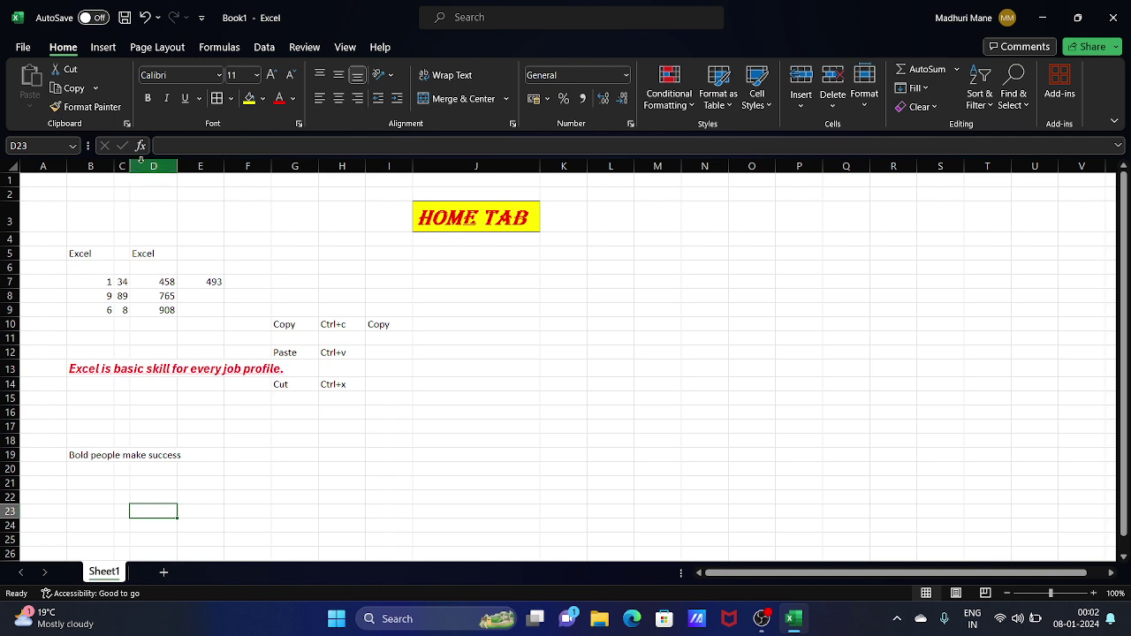
{"action": "double_click", "coordinate": [113, 167]}
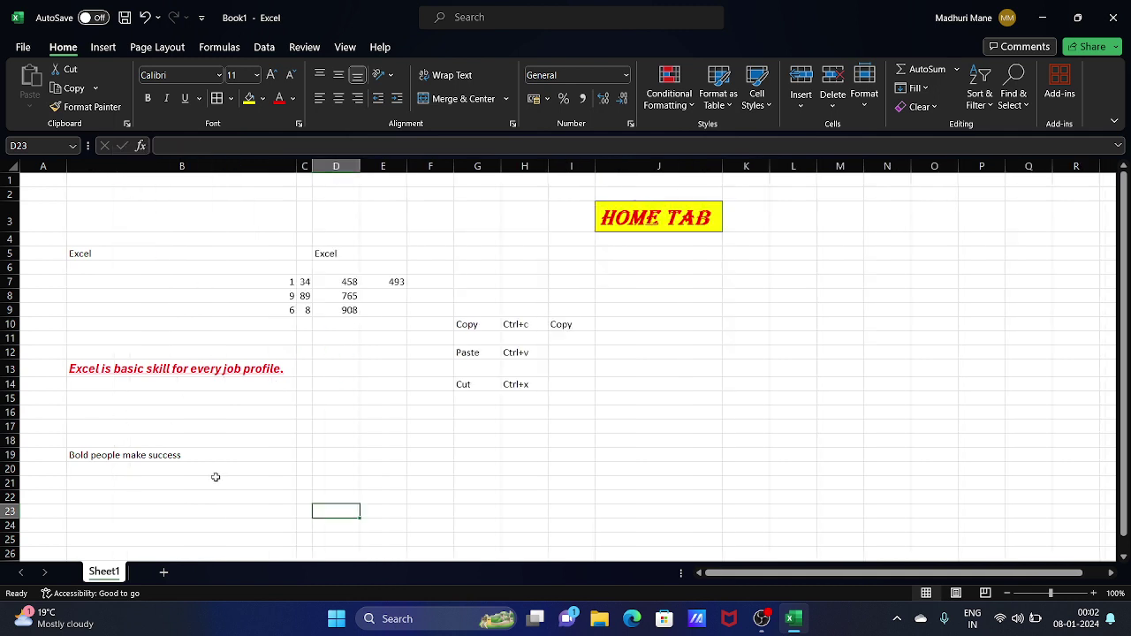
{"action": "left_click", "coordinate": [191, 453]}
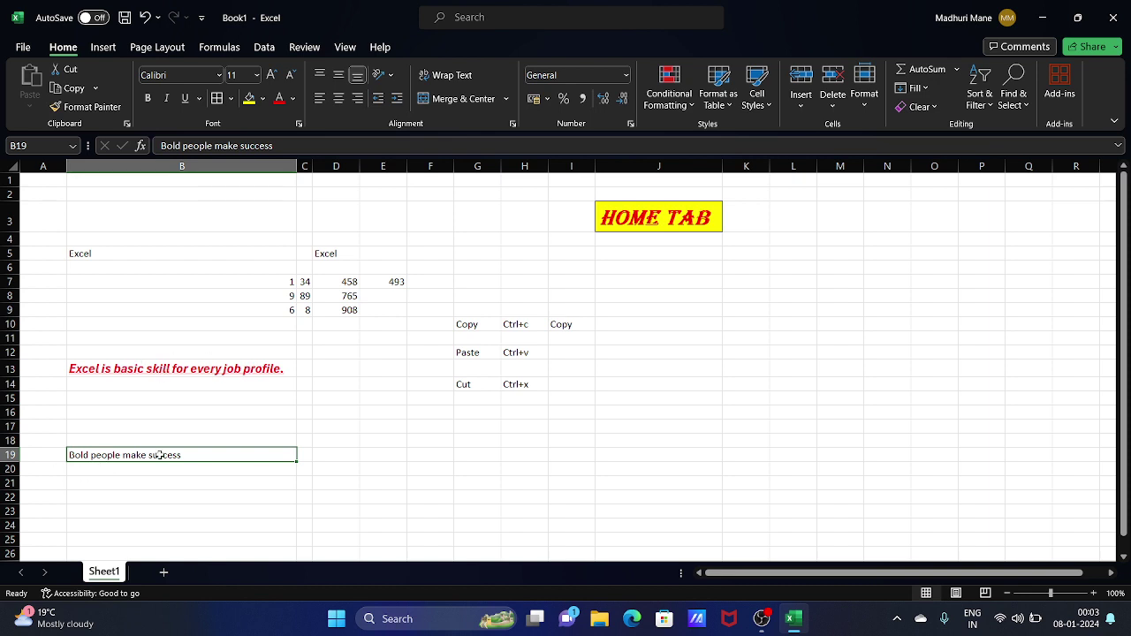
Step: Copy the formatting of the sentence in B13 onto the sentence in B19 with Format Painter
{"action": "left_click", "coordinate": [137, 366]}
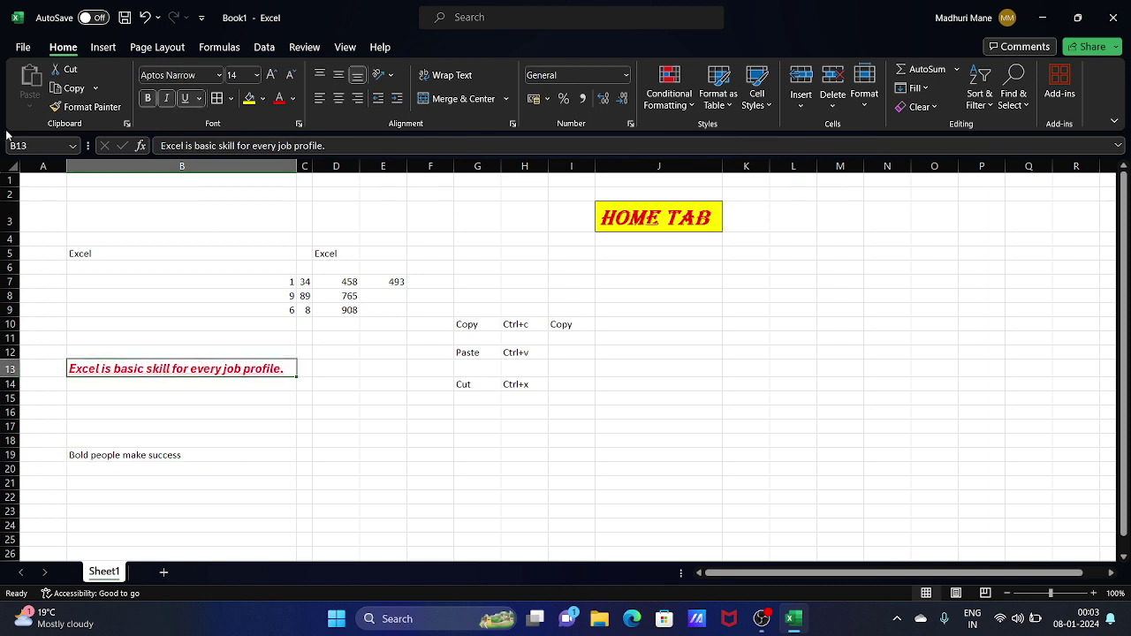
{"action": "left_click", "coordinate": [65, 107]}
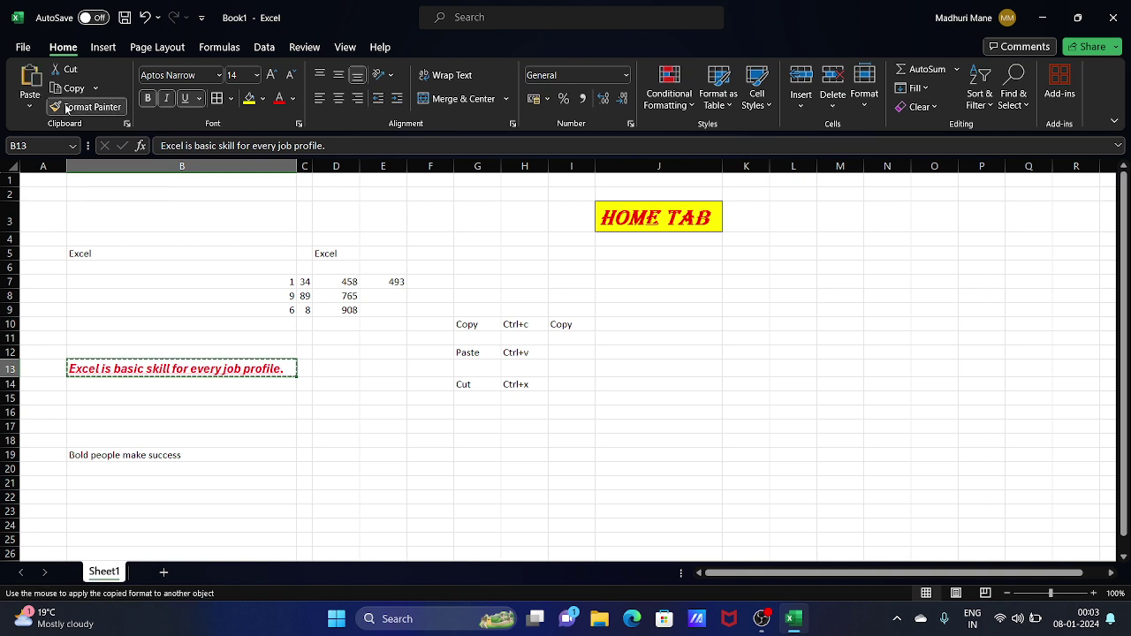
{"action": "left_click", "coordinate": [148, 455]}
{"action": "left_click", "coordinate": [434, 465]}
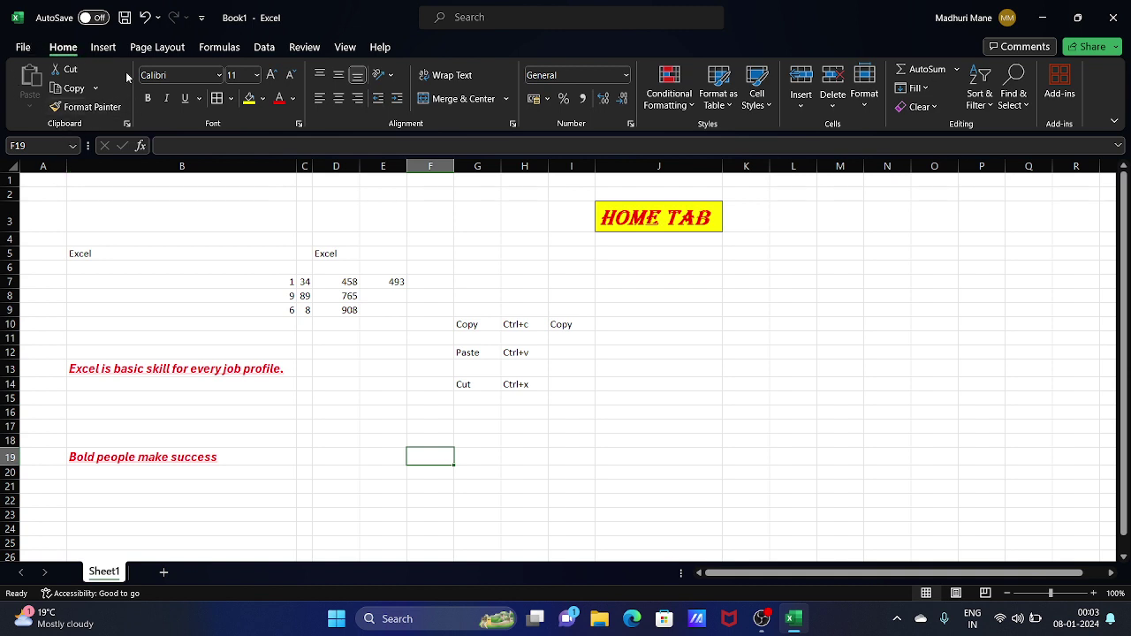
{"action": "left_click", "coordinate": [166, 317]}
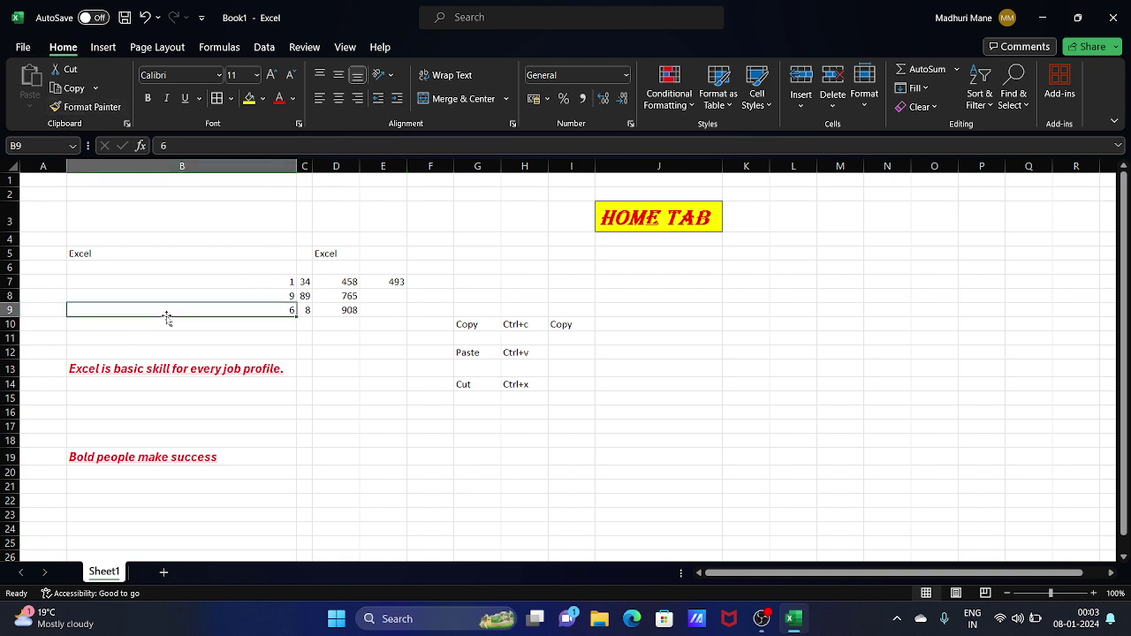